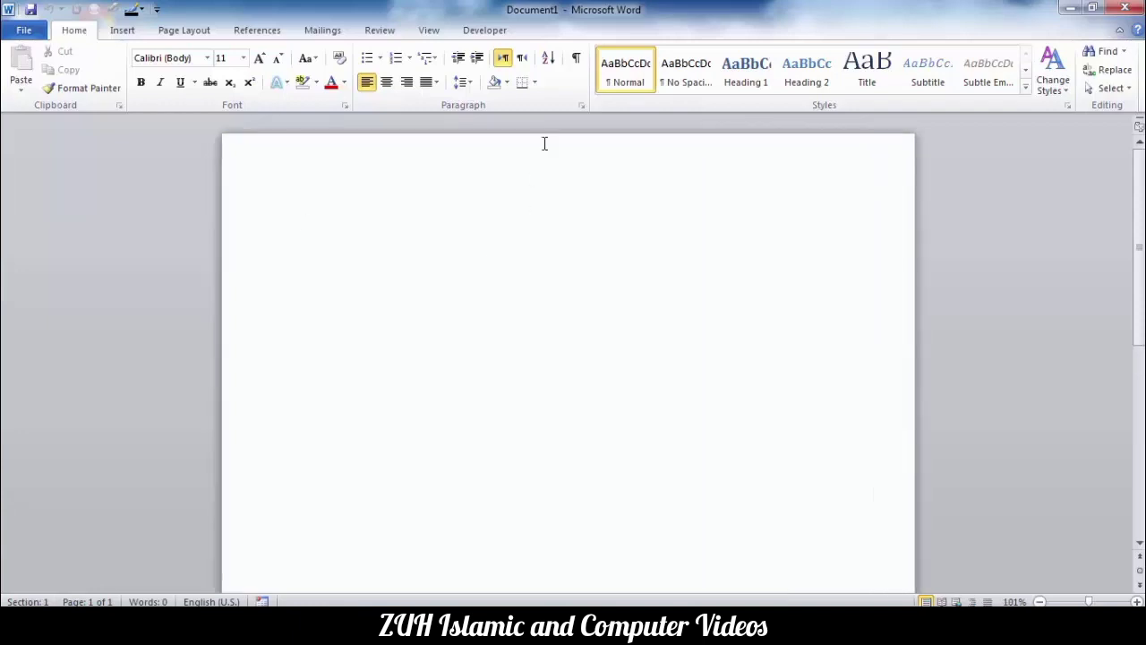
# - Show the ruler and reduce the page's top margin on the vertical ruler to about 0.5 inch
pyautogui.click(429, 29)
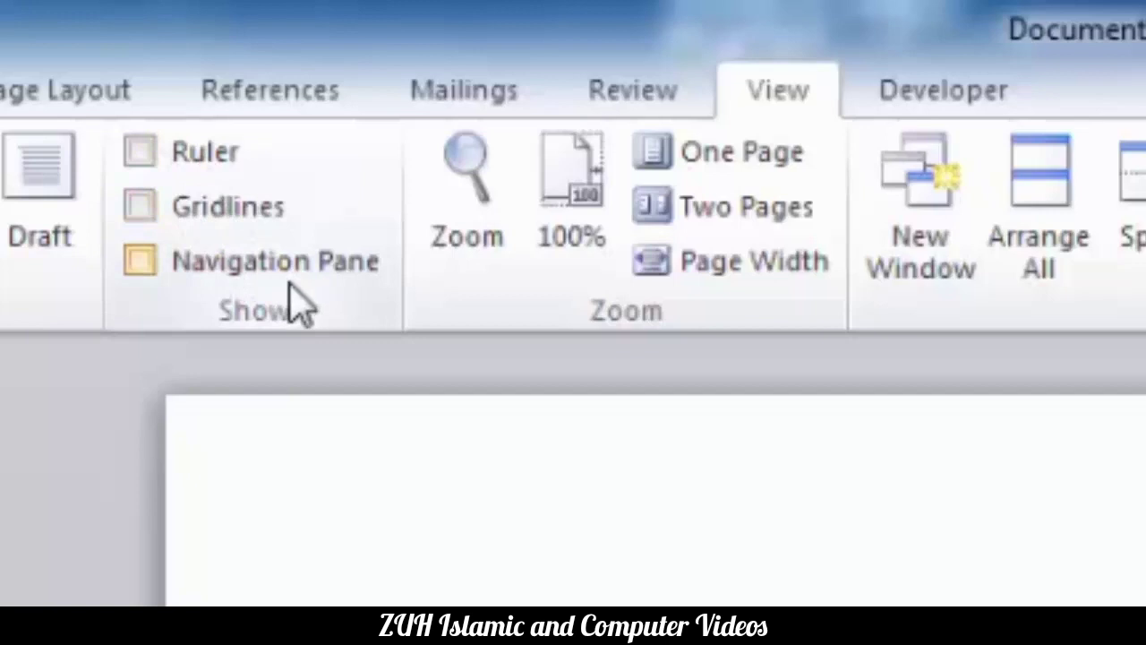
pyautogui.click(143, 156)
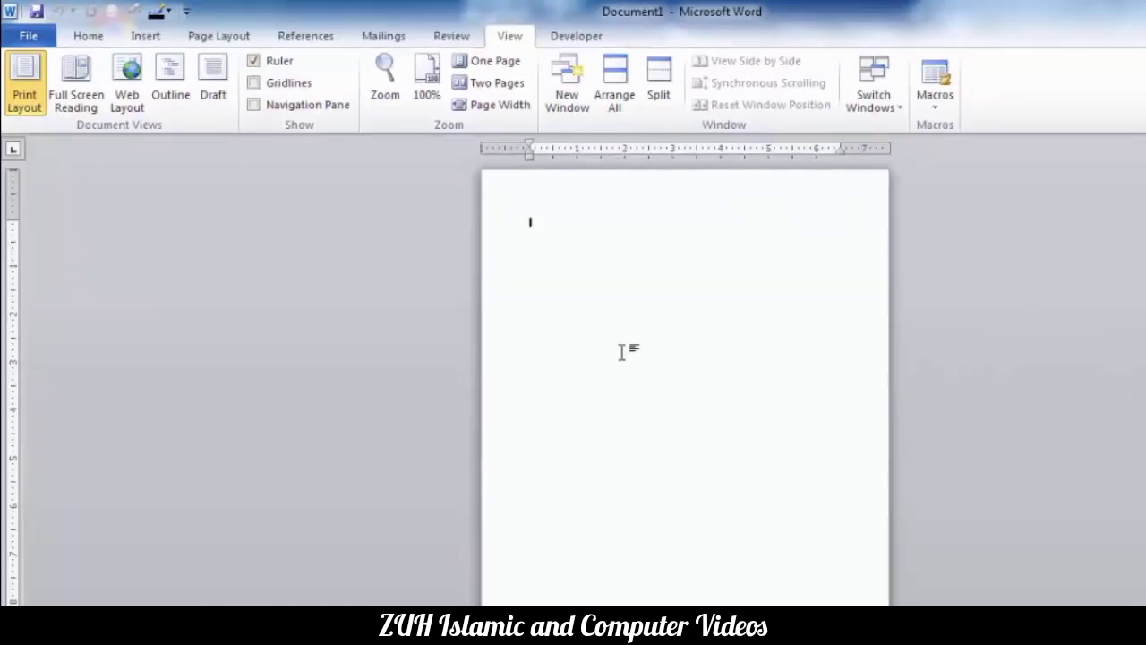
pyautogui.scroll(8, 622, 350)
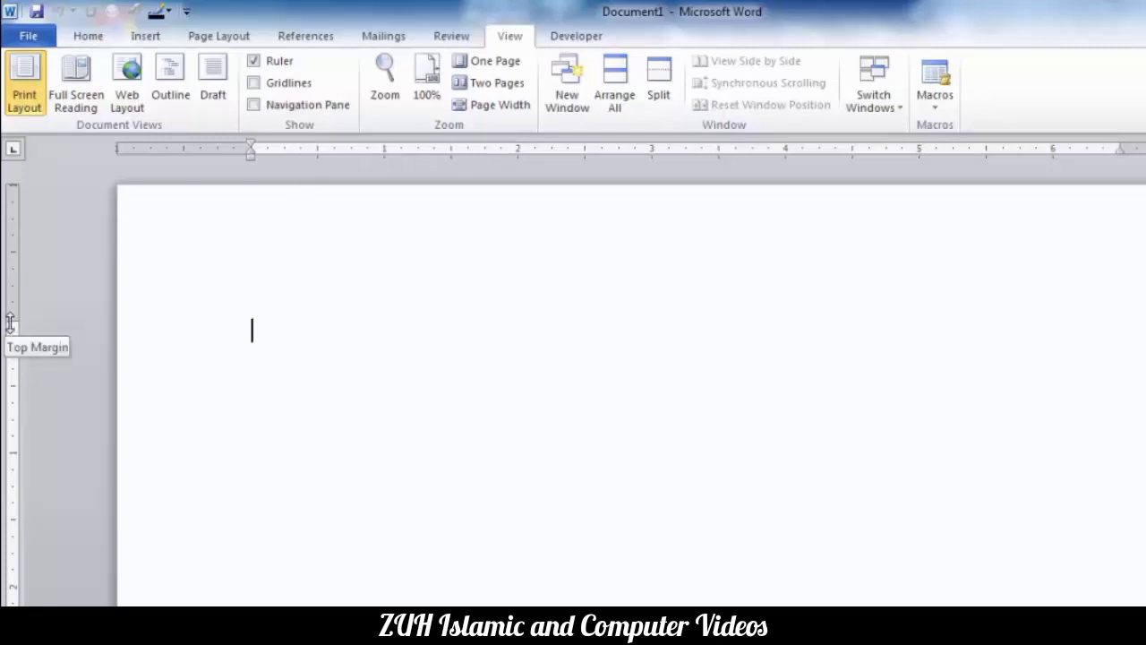
pyautogui.moveTo(10, 323); pyautogui.dragTo(15, 247)
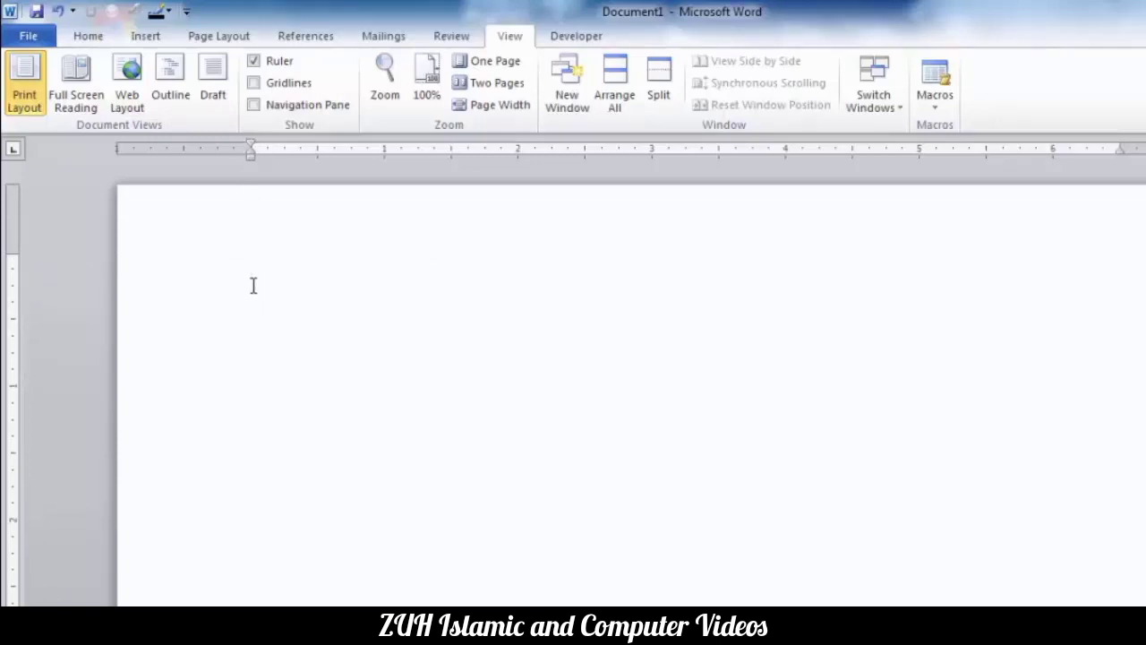
# - Generate sample text with =rand() and set the first paragraph's first line indent to about 0.5 inch
pyautogui.write('=rand()')
pyautogui.press('Return')
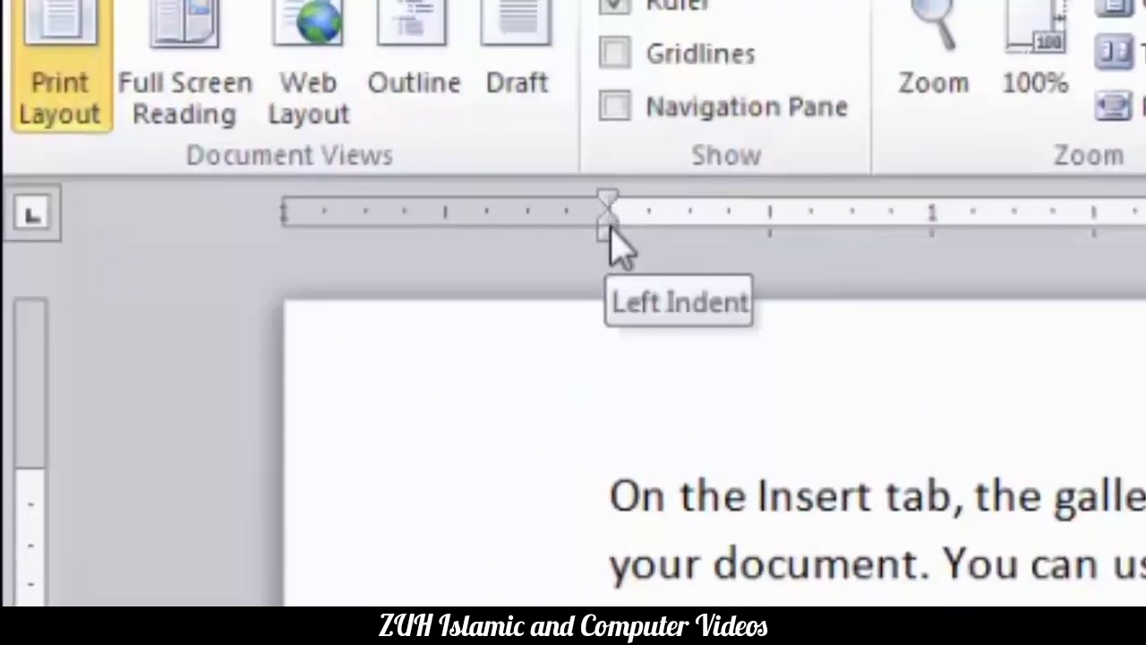
pyautogui.click(698, 510)
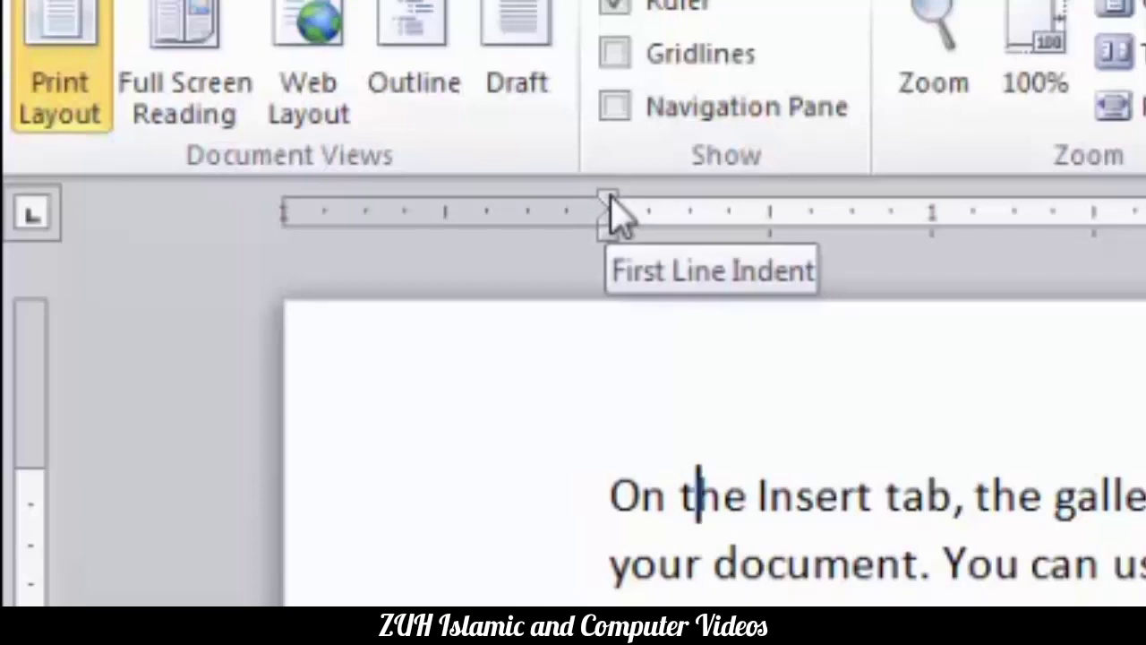
pyautogui.moveTo(610, 201)
pyautogui.mouseDown()
pyautogui.moveTo(768, 222)
pyautogui.moveTo(775, 236)
pyautogui.mouseUp()
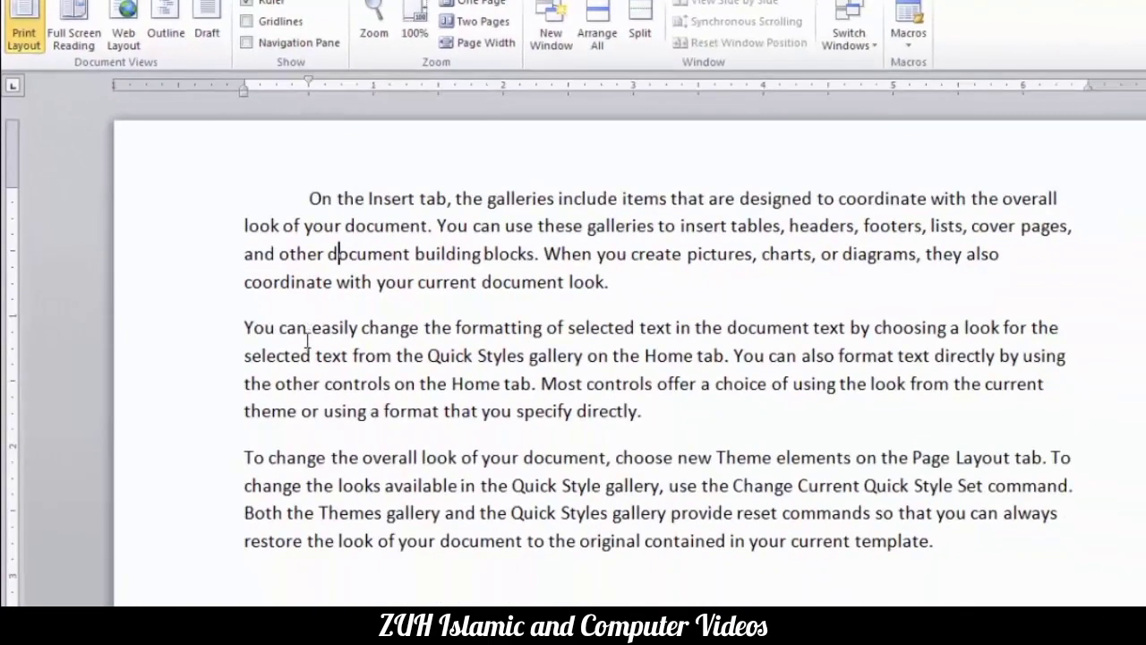
# - Set the second paragraph's left indent to about 1 inch and widen the page's left margin to about 1.6 inches
pyautogui.click(308, 338)
pyautogui.moveTo(245, 91); pyautogui.dragTo(373, 91)
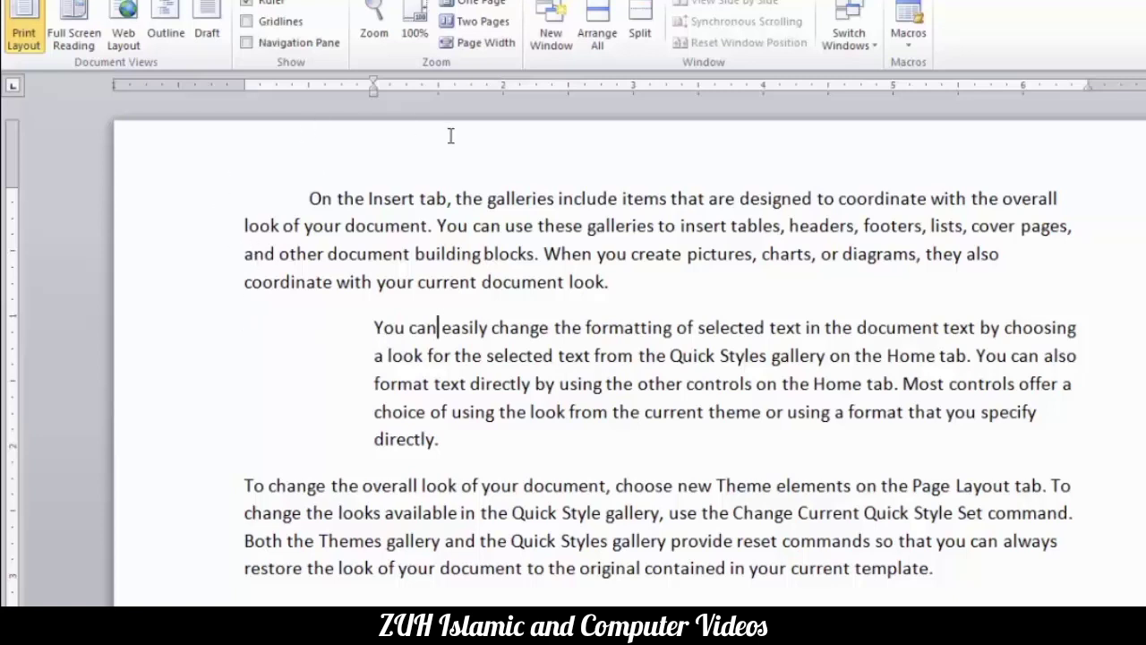
pyautogui.moveTo(245, 84); pyautogui.dragTo(320, 88)
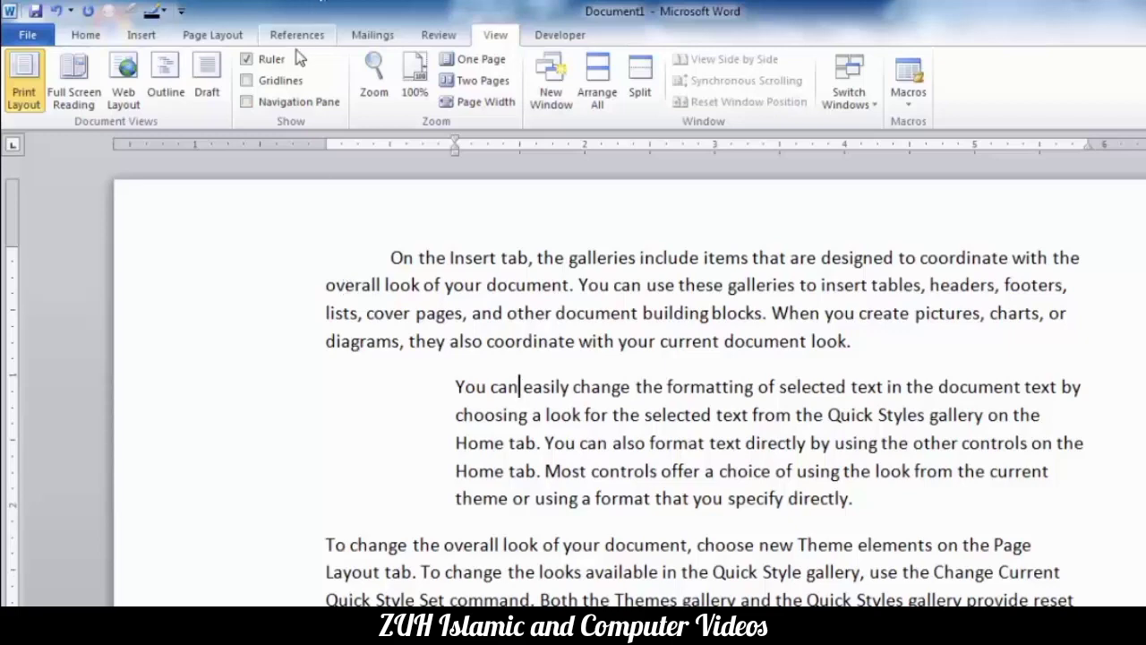
# - Display the gridlines, draw a rectangle about 1.4 by 1.1 inches aligned to them, and delete it
pyautogui.click(266, 81)
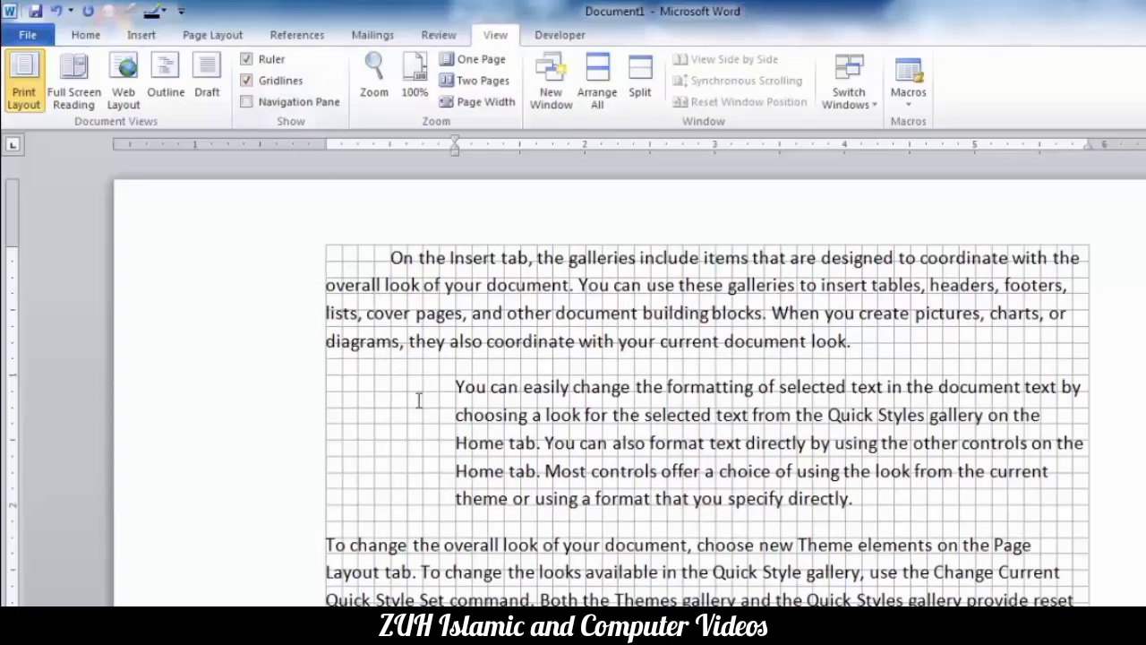
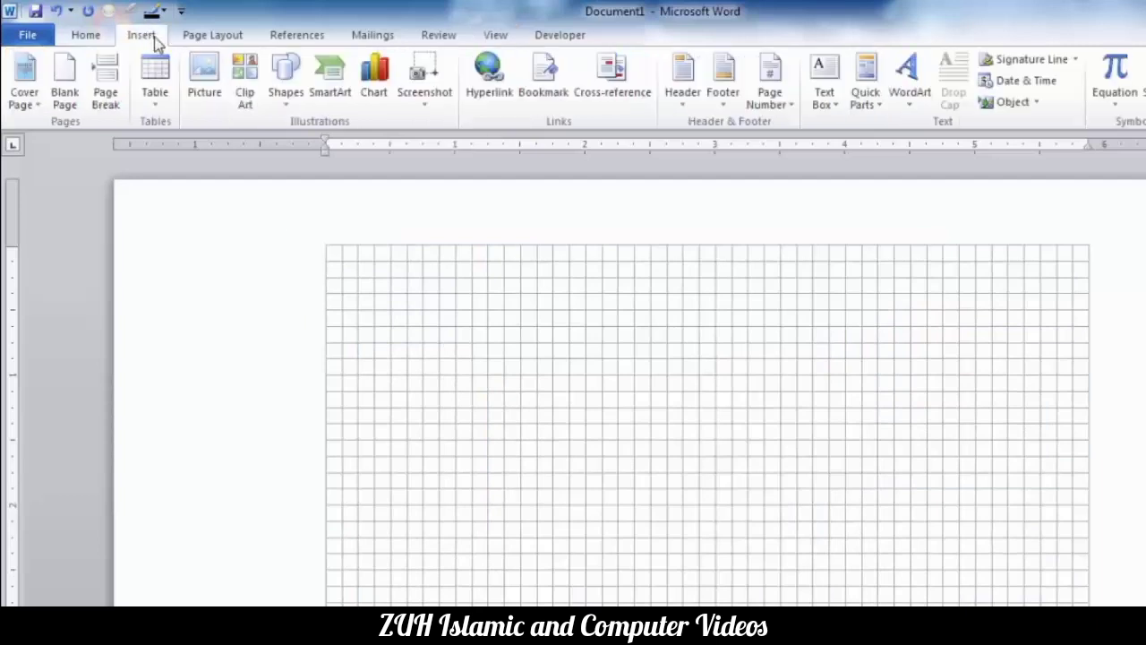
pyautogui.click(285, 81)
pyautogui.click(341, 144)
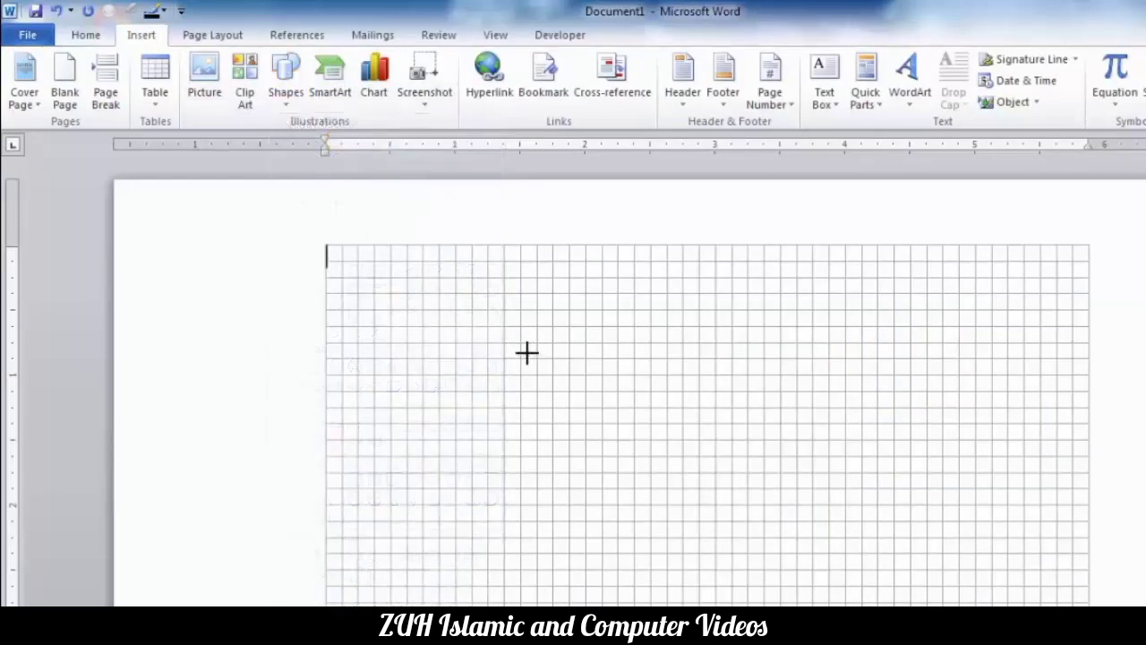
pyautogui.moveTo(520, 293)
pyautogui.mouseDown()
pyautogui.moveTo(563, 400)
pyautogui.moveTo(691, 435)
pyautogui.mouseUp()
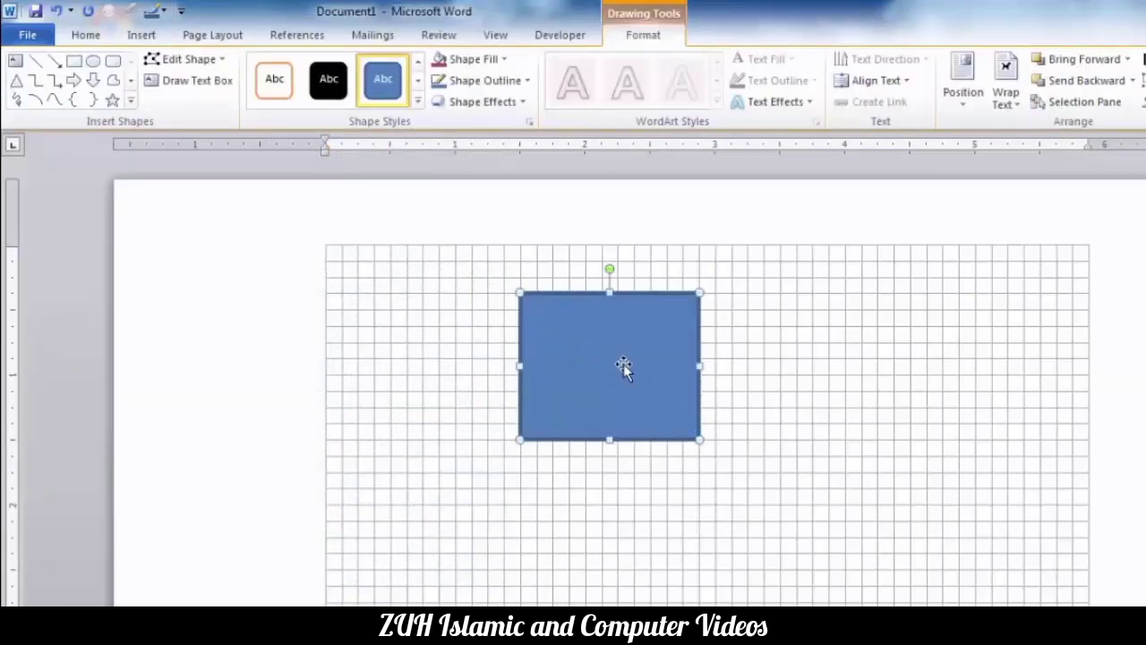
pyautogui.press('Delete')
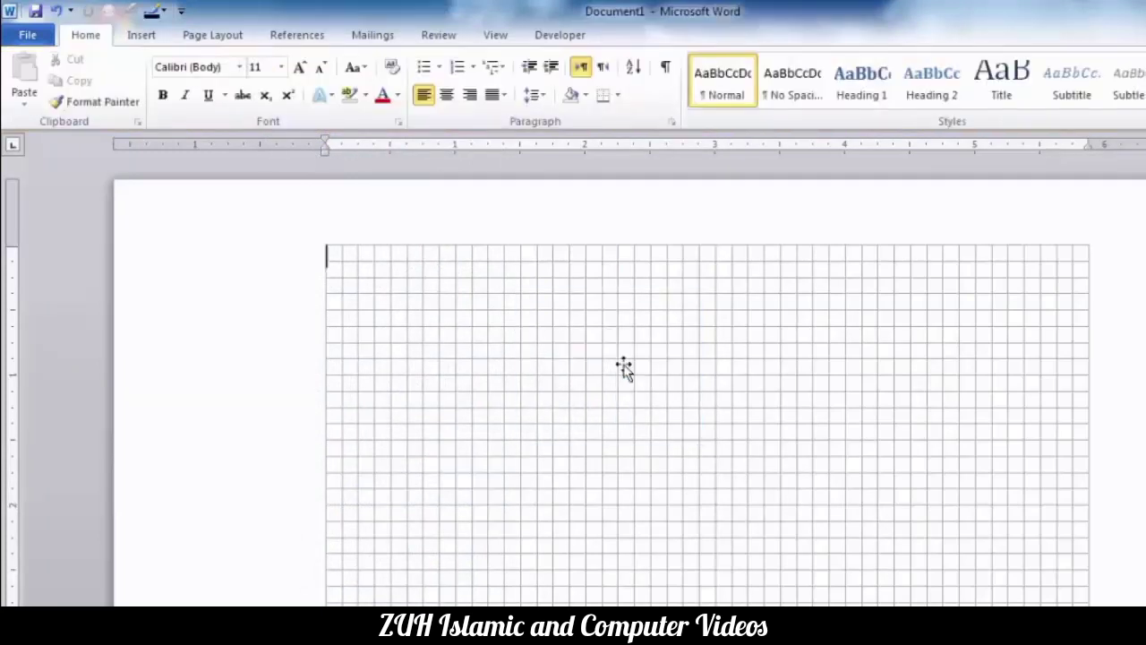
# - Show the Navigation Pane and generate sample text in the empty document with the rand() function
pyautogui.click(499, 38)
pyautogui.click(247, 102)
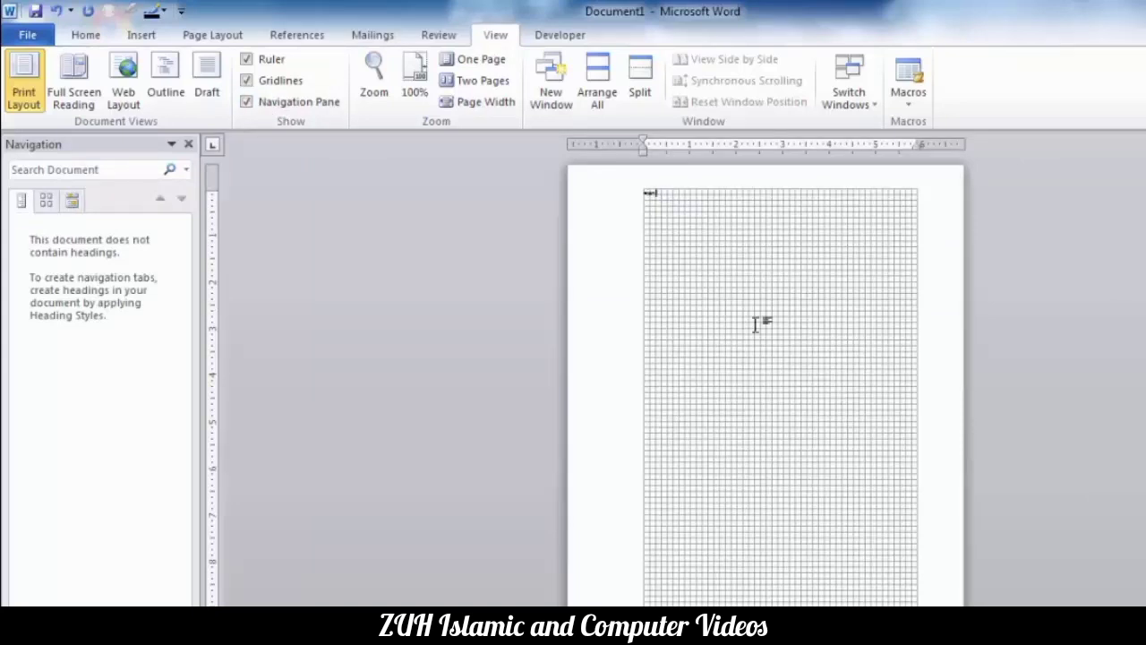
pyautogui.write('d()')
pyautogui.press('Return')
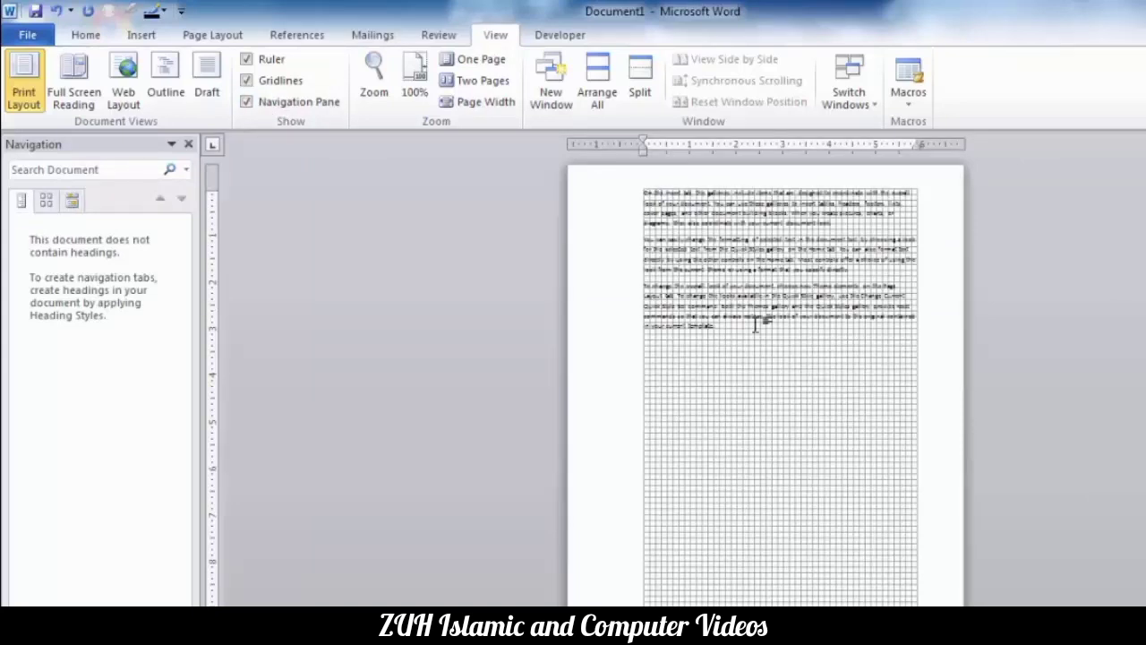
# - Hide the gridlines and search the document for "the"
pyautogui.click(280, 82)
pyautogui.scroll(4, 716, 308)
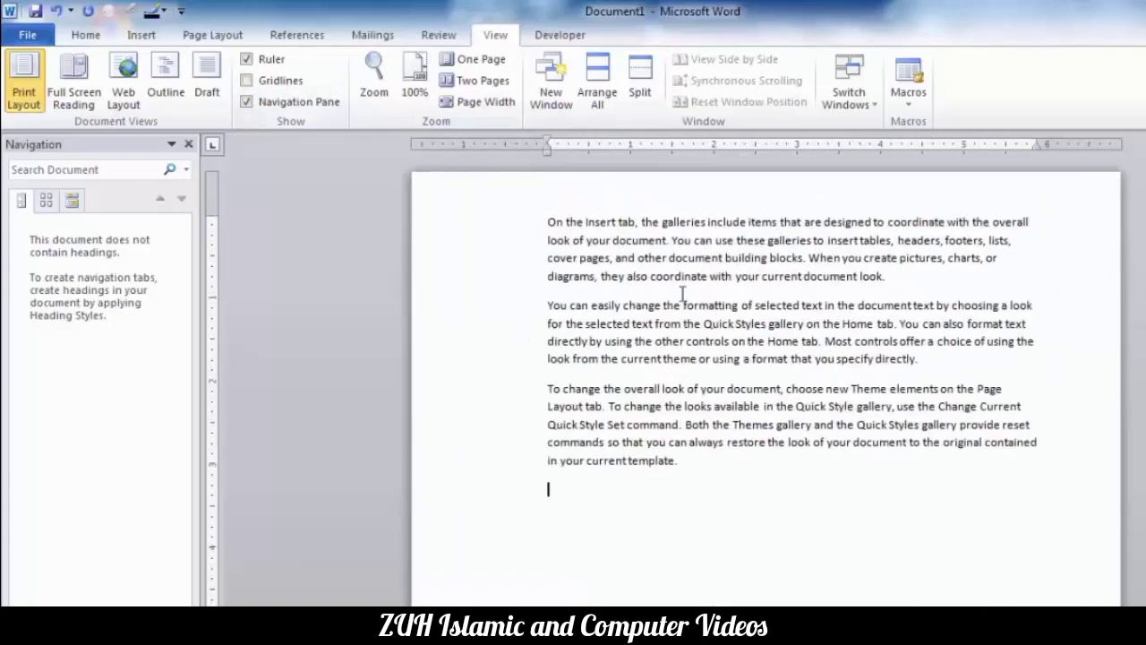
pyautogui.click(103, 172)
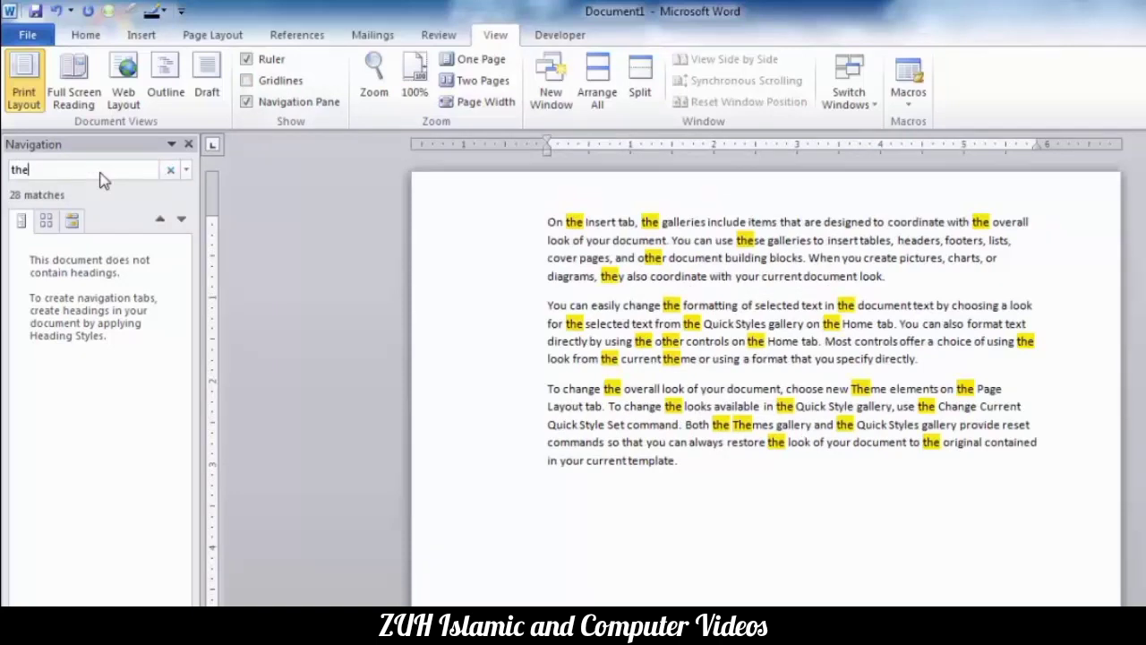
# - Browse the search results, go to the second match, and look at the page thumbnails and headings views
pyautogui.click(72, 221)
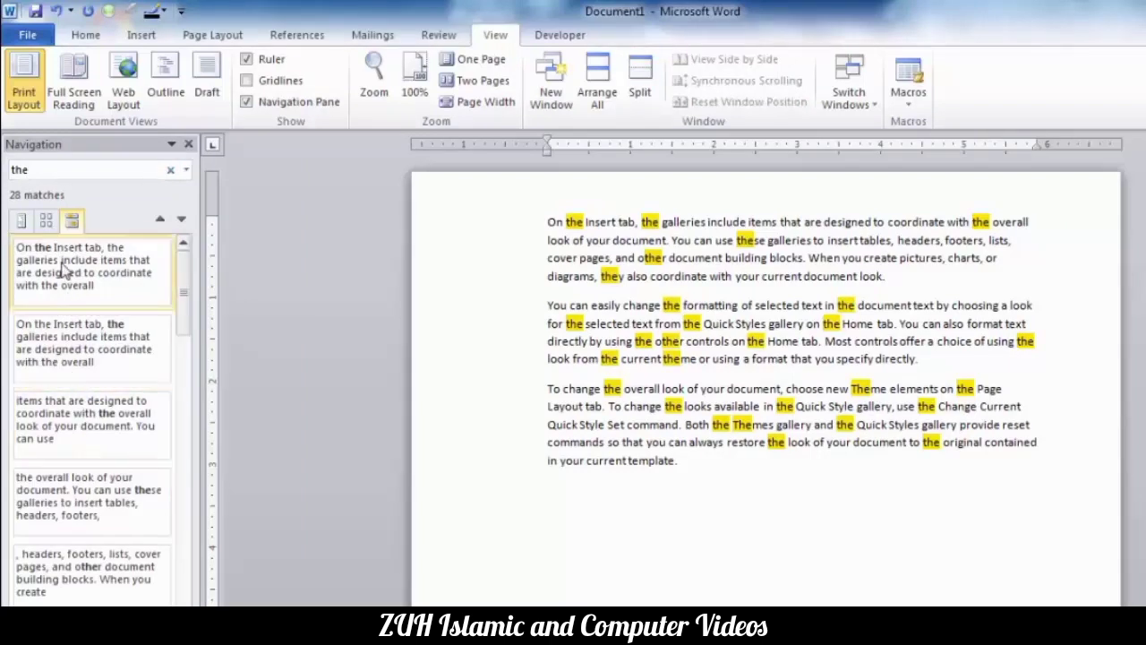
pyautogui.click(72, 328)
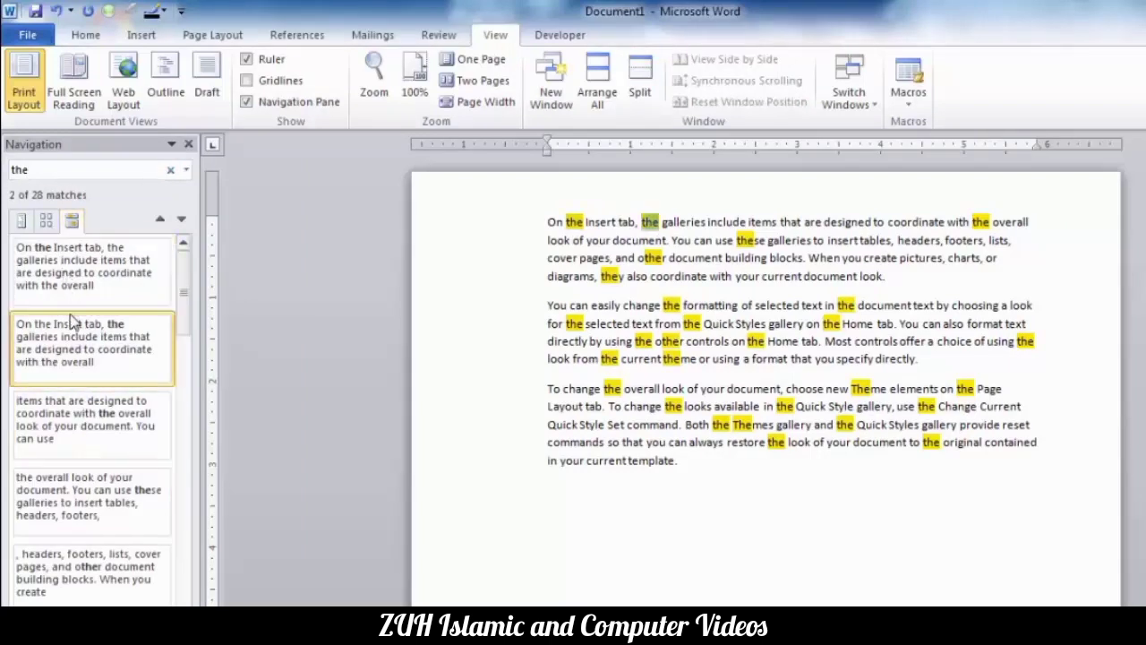
pyautogui.click(47, 222)
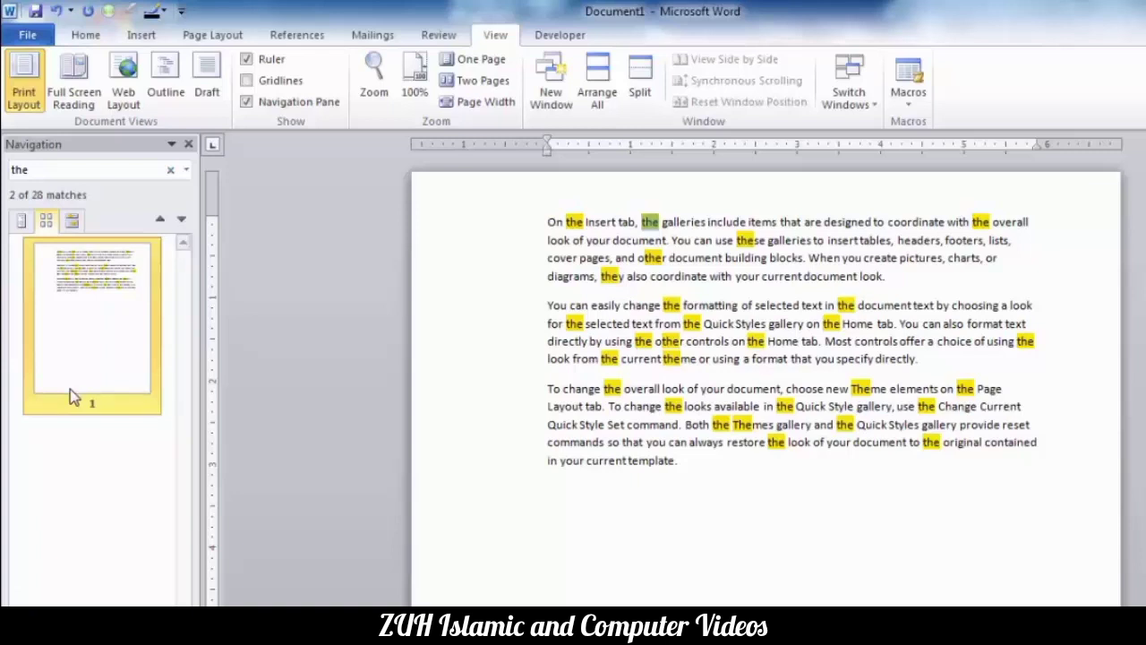
pyautogui.click(21, 221)
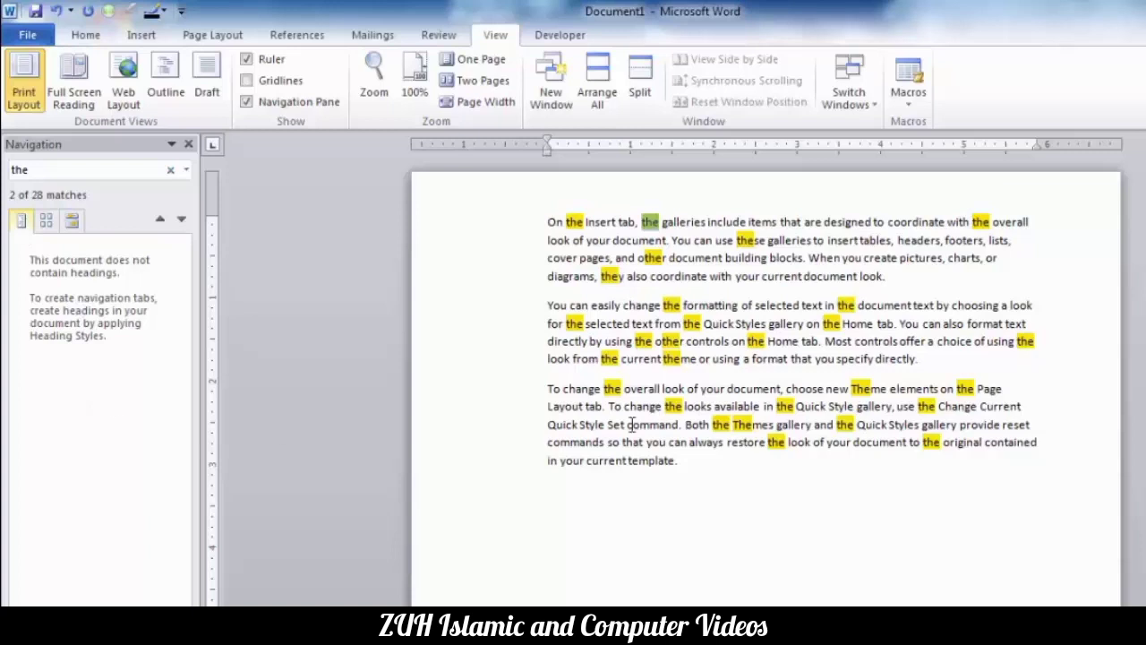
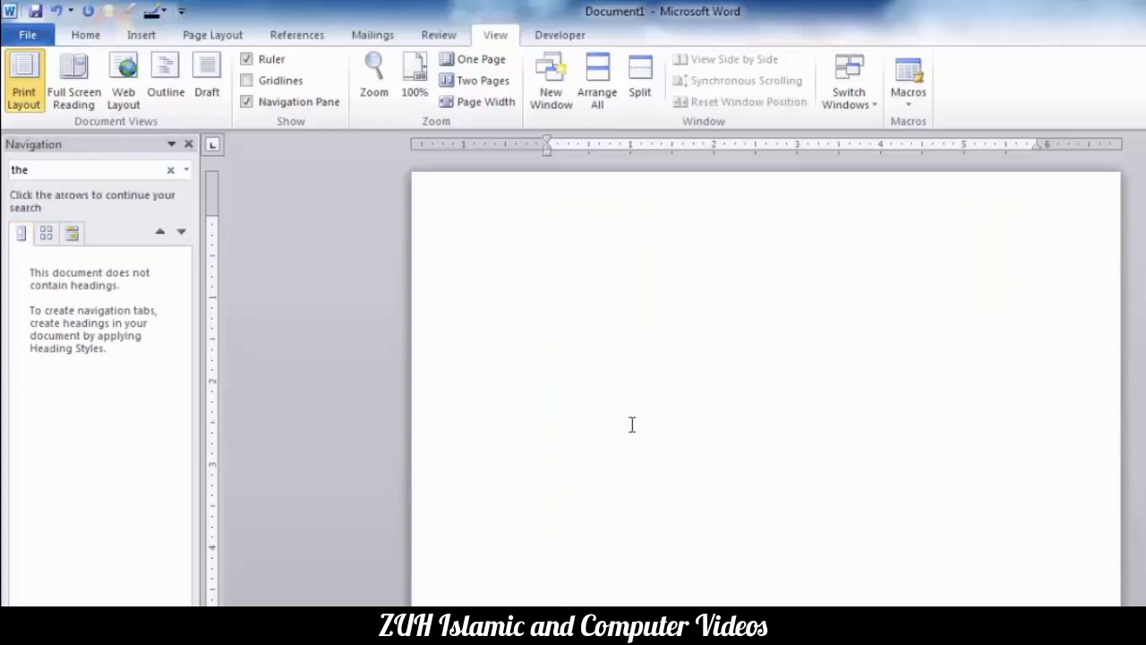
# - Clear the search, add the title "MS Word" as Heading 1, and generate rand() sample text below it
pyautogui.click(170, 169)
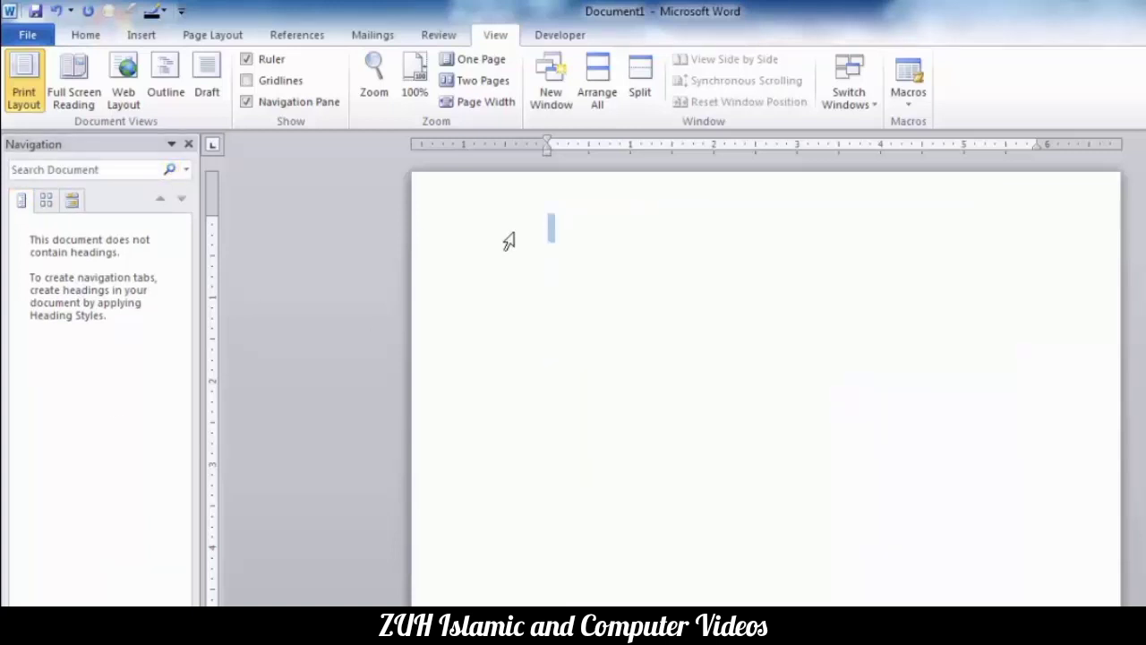
pyautogui.write('MS Word')
pyautogui.hotkey('ctrl', 'alt', '1')
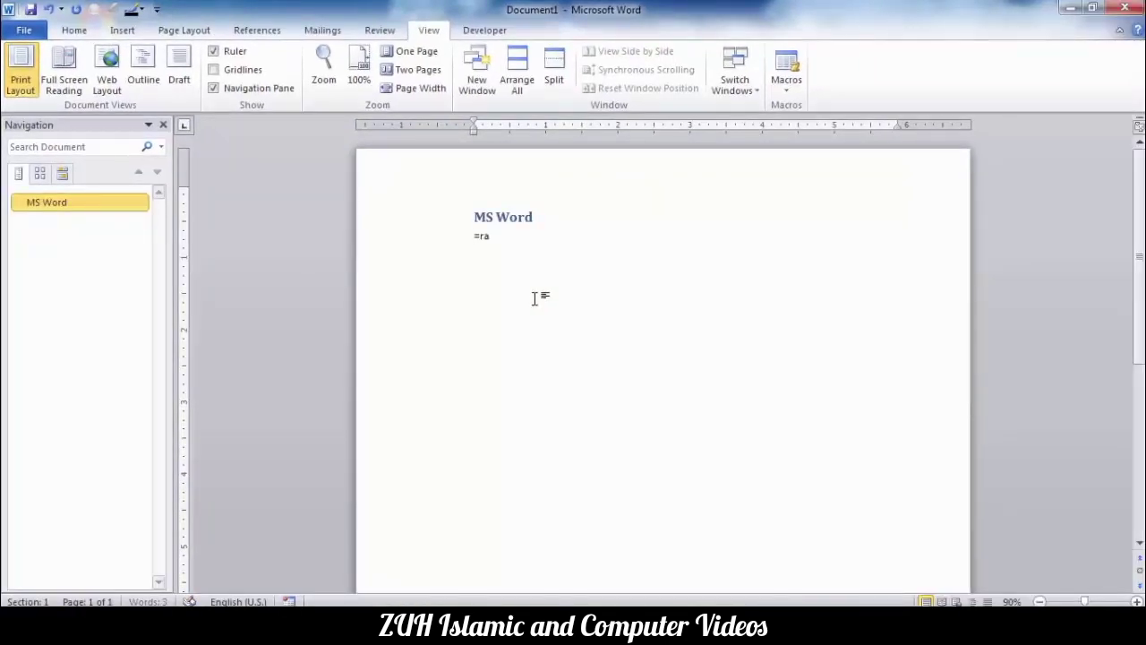
pyautogui.press('Return')
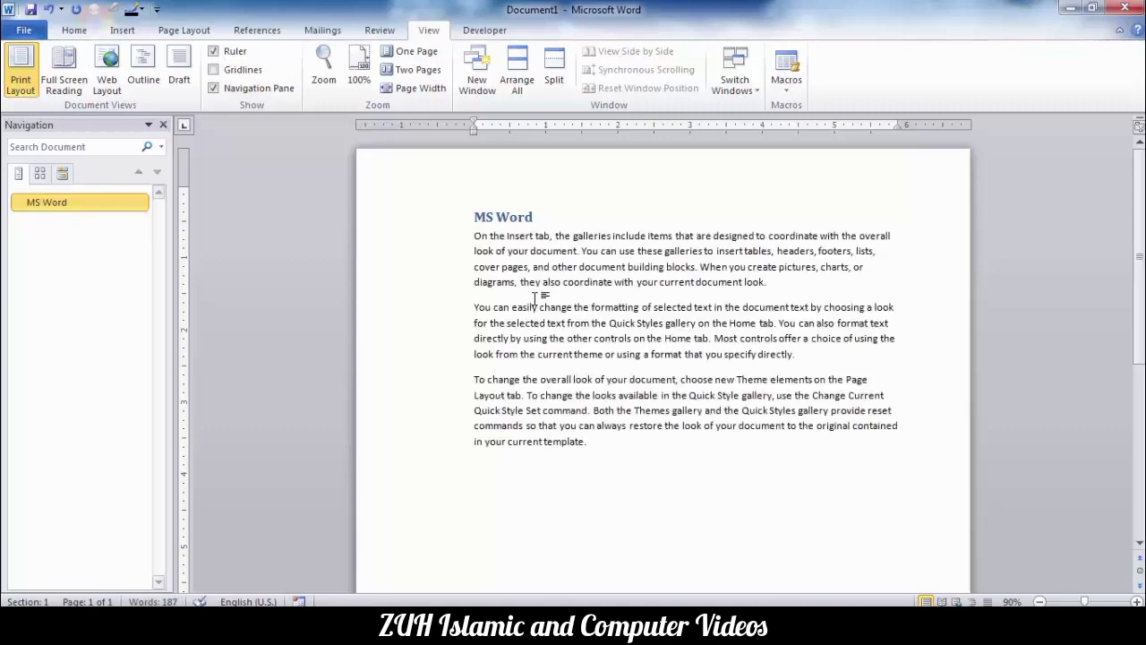
# - Add the title "MS Excel" as Heading 1 after the text and generate sample text below it with =rand(20)
pyautogui.write('MS Excel')
pyautogui.hotkey('ctrl', 'alt', '1')
pyautogui.write('=r')
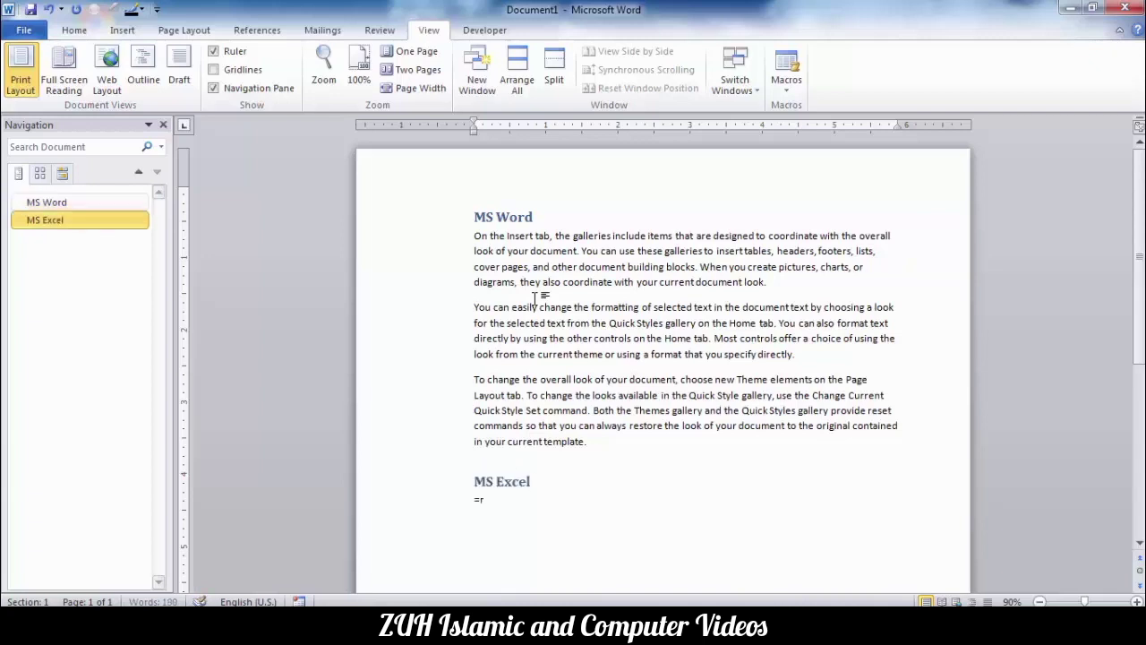
pyautogui.write('and(20)')
pyautogui.press('Return')
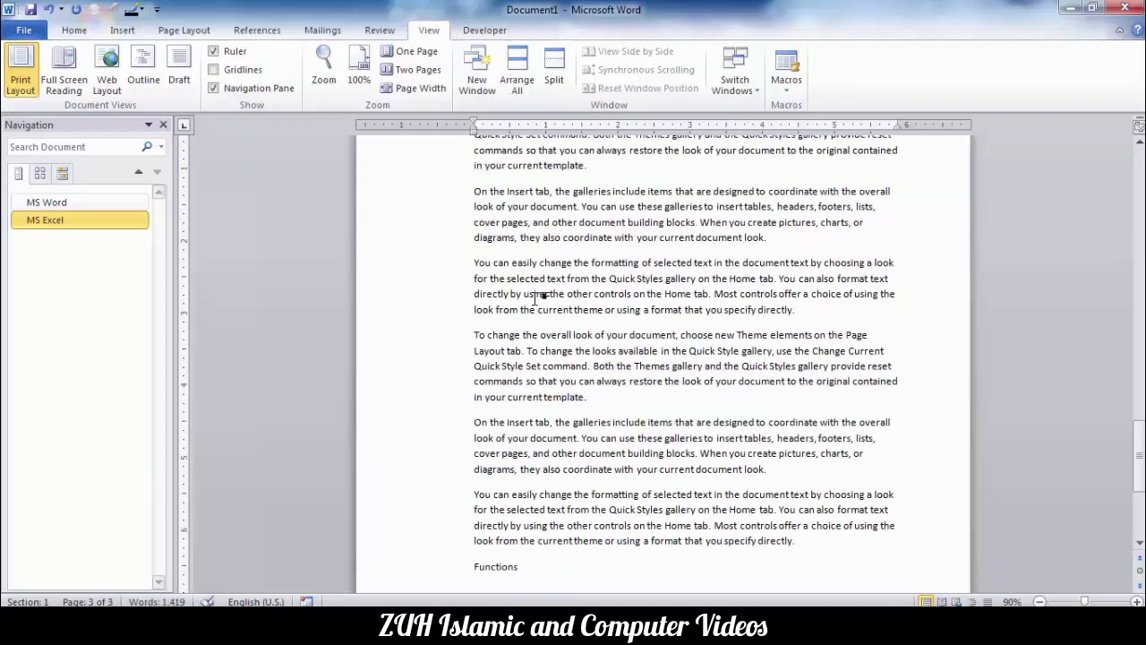
# - Format the last line "Functions" as Heading 2 and generate rand() sample text below it
pyautogui.hotkey('ctrl', 'alt', '2')
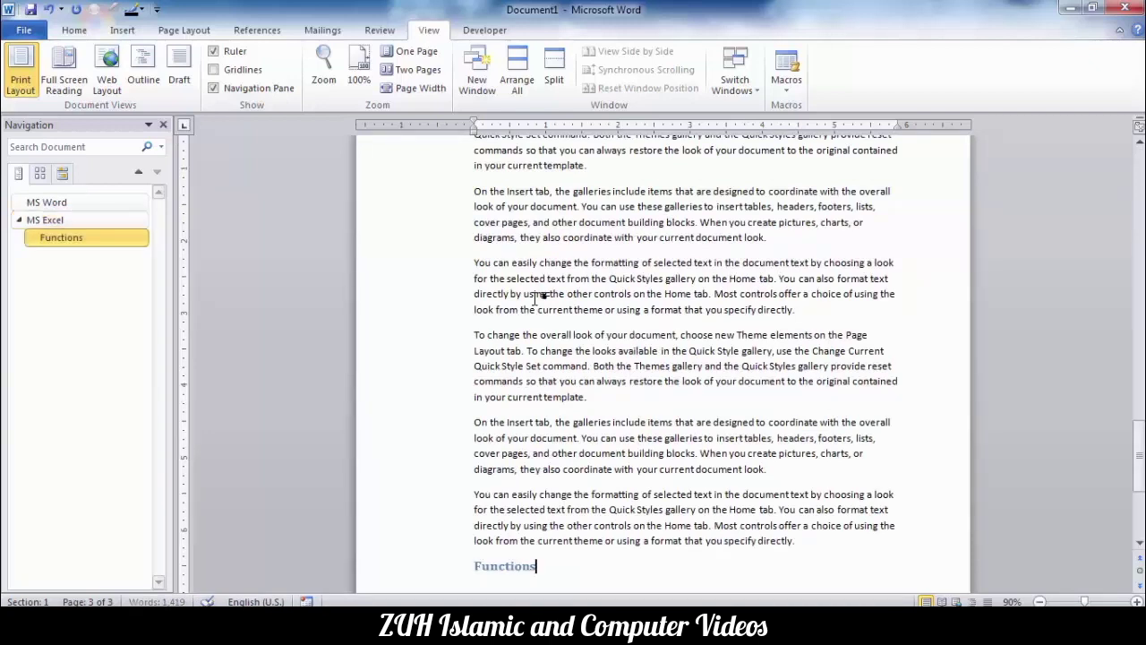
pyautogui.press('Return')
pyautogui.write('=r')
pyautogui.press('BackSpace')
pyautogui.press('BackSpace')
pyautogui.write(')')
pyautogui.press('Return')
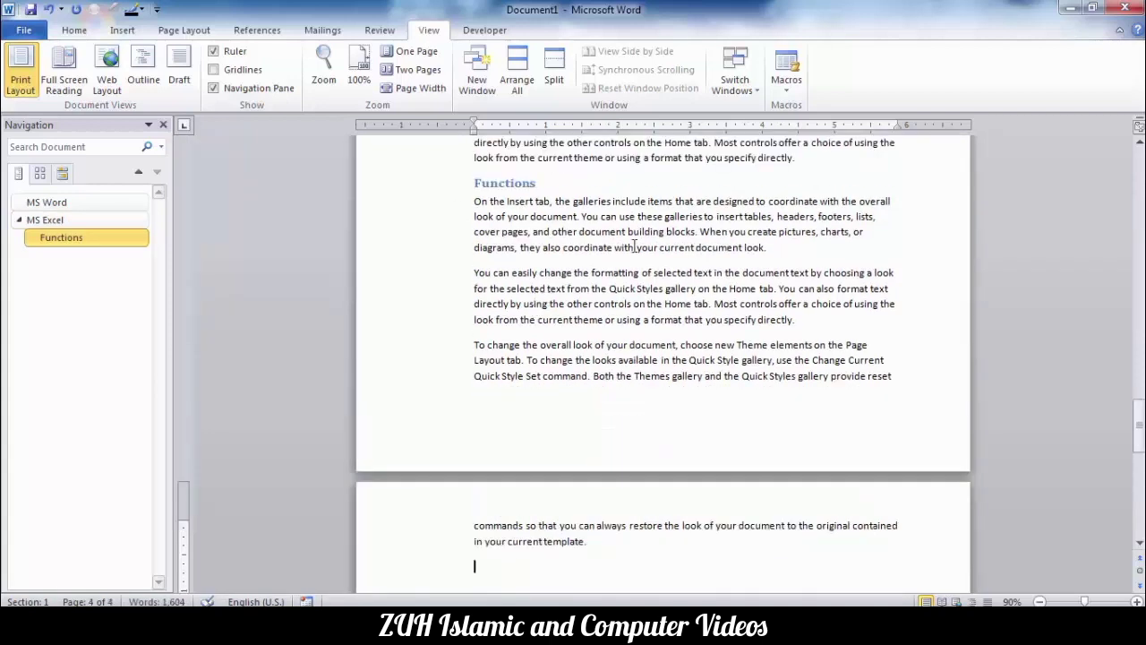
# - Jump between the MS Word, MS Excel and Functions headings, and look at the pages and search results views of the Navigation Pane
pyautogui.click(28, 206)
pyautogui.click(40, 220)
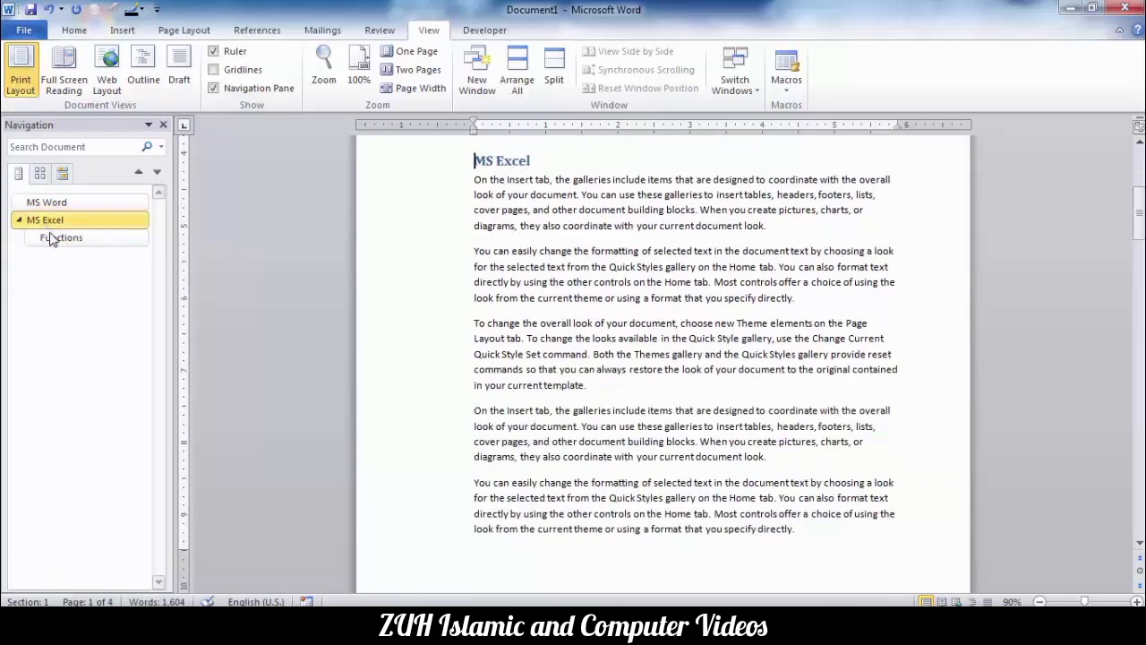
pyautogui.click(52, 237)
pyautogui.click(50, 218)
pyautogui.click(51, 204)
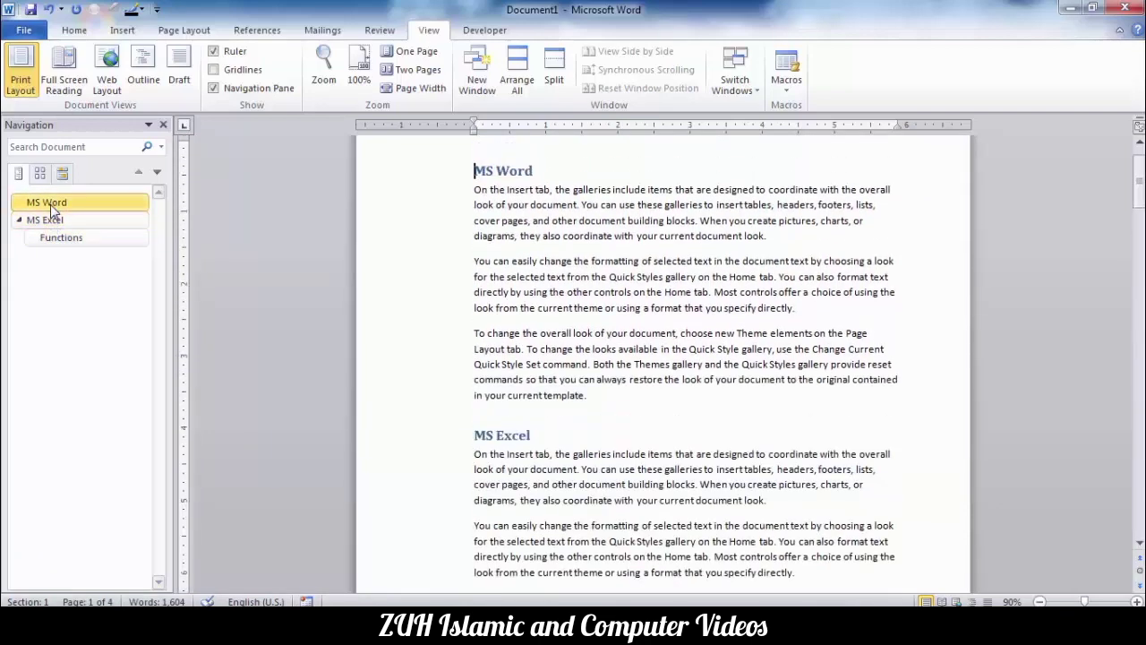
pyautogui.click(40, 175)
pyautogui.click(61, 175)
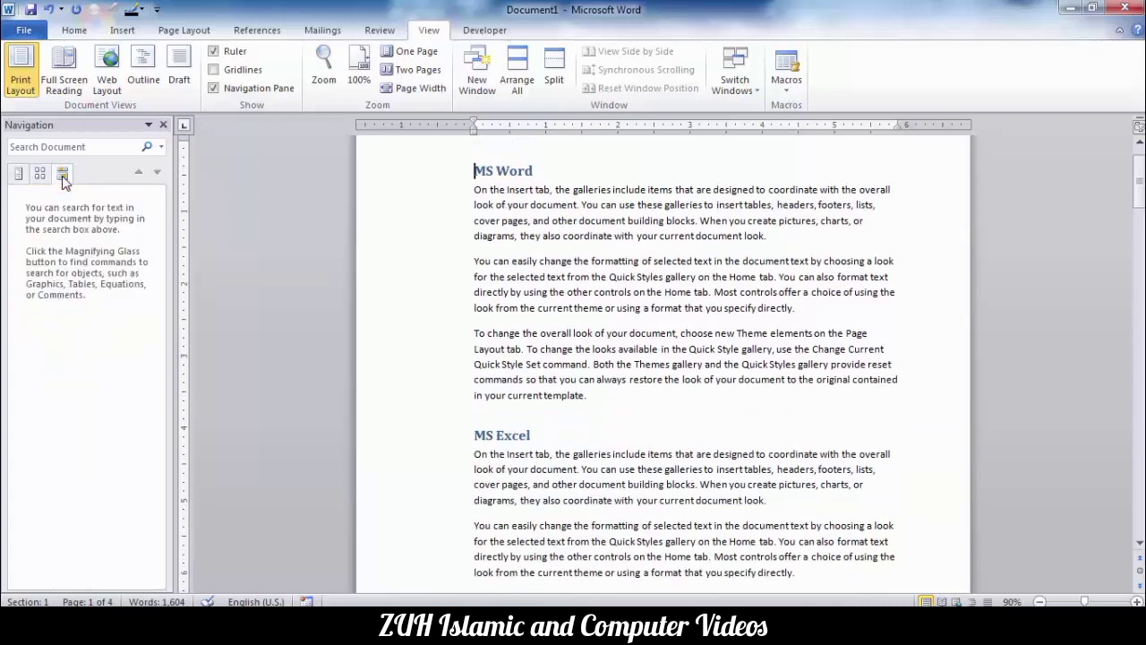
pyautogui.click(38, 177)
# - Close the Navigation Pane and delete the entire contents of the document
pyautogui.click(163, 124)
pyautogui.scroll(-4, 448, 266)
pyautogui.scroll(6, 548, 246)
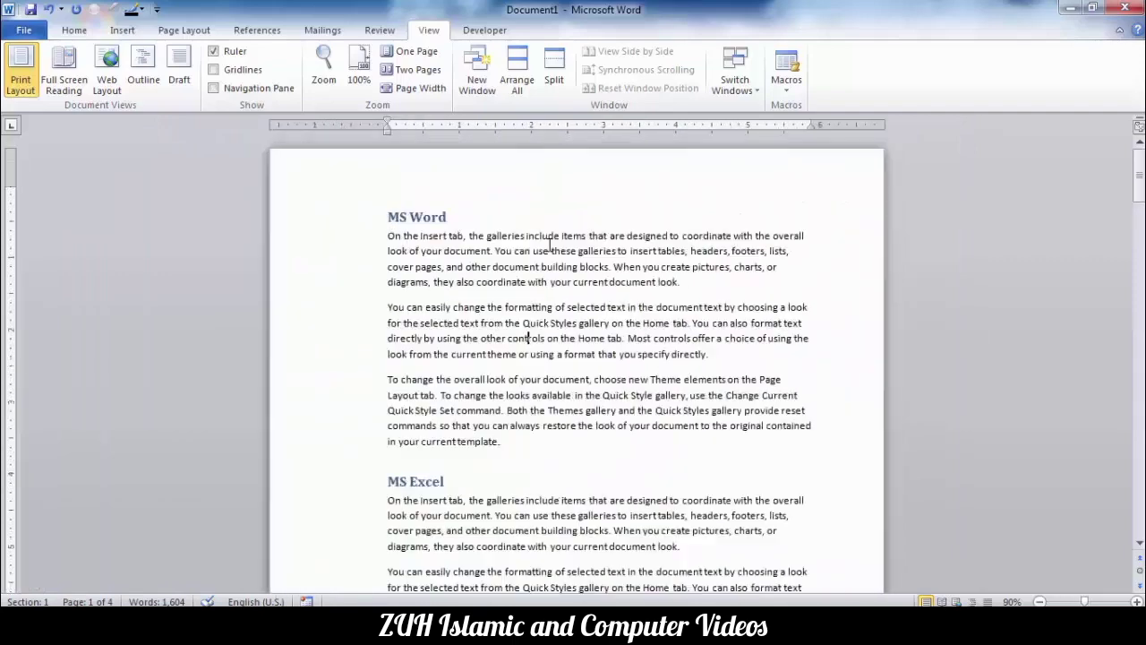
pyautogui.hotkey('ctrl', 'a')
pyautogui.press('Delete')
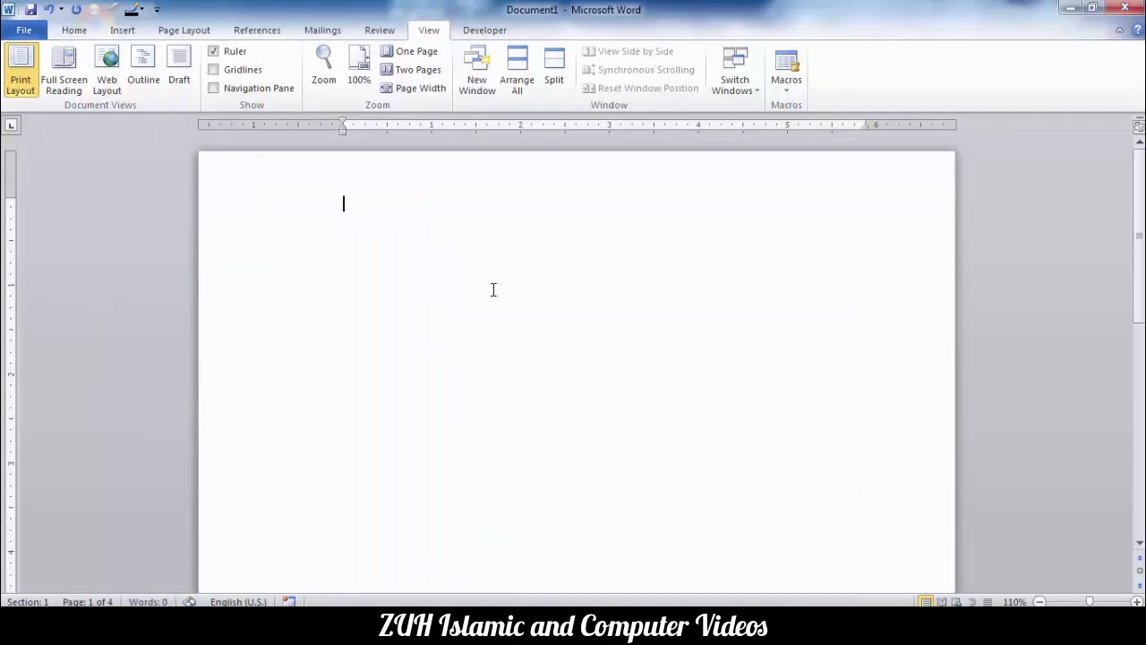
# - View the blank document at 100%, as one page and as two pages, and return it to 100% zoom
pyautogui.click(359, 81)
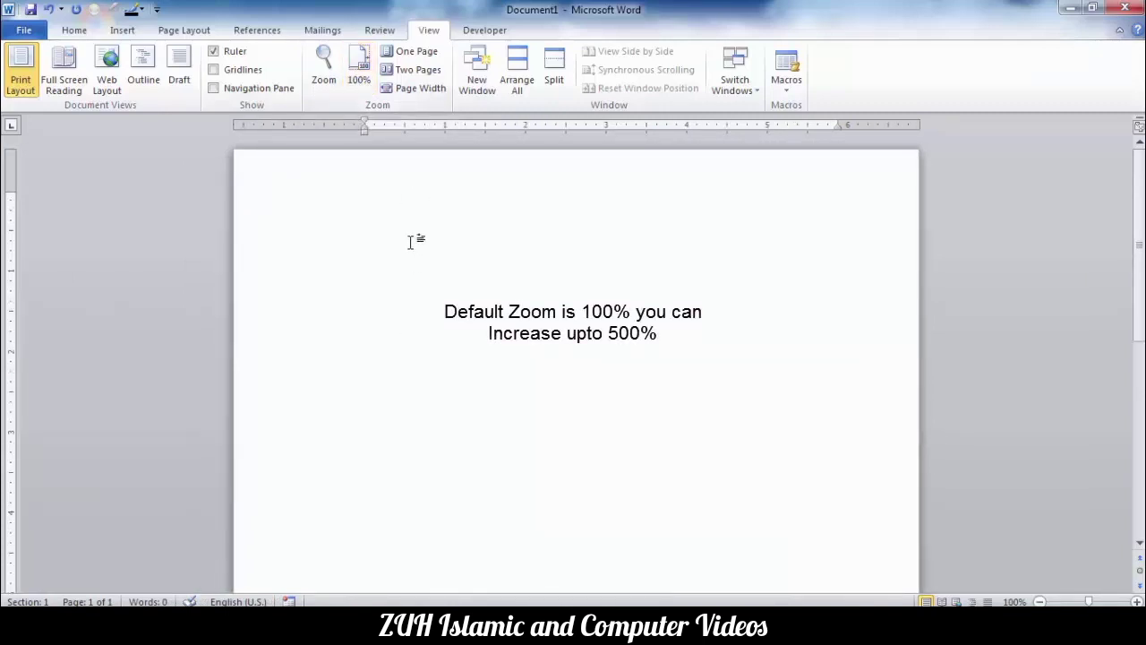
pyautogui.click(410, 54)
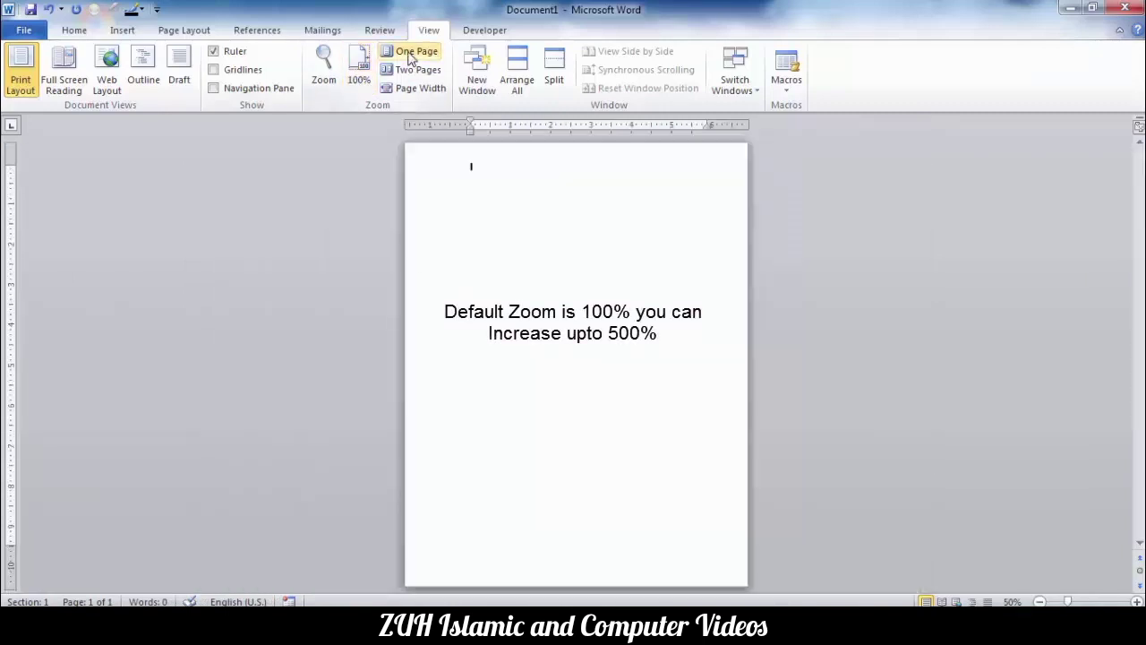
pyautogui.click(411, 71)
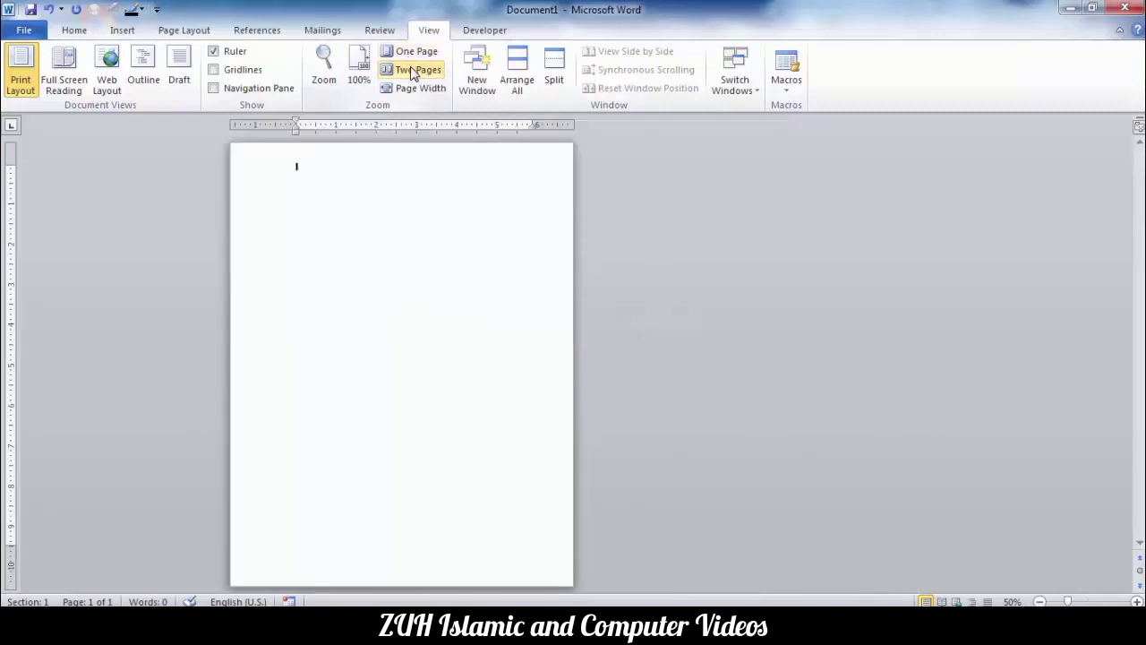
pyautogui.click(359, 71)
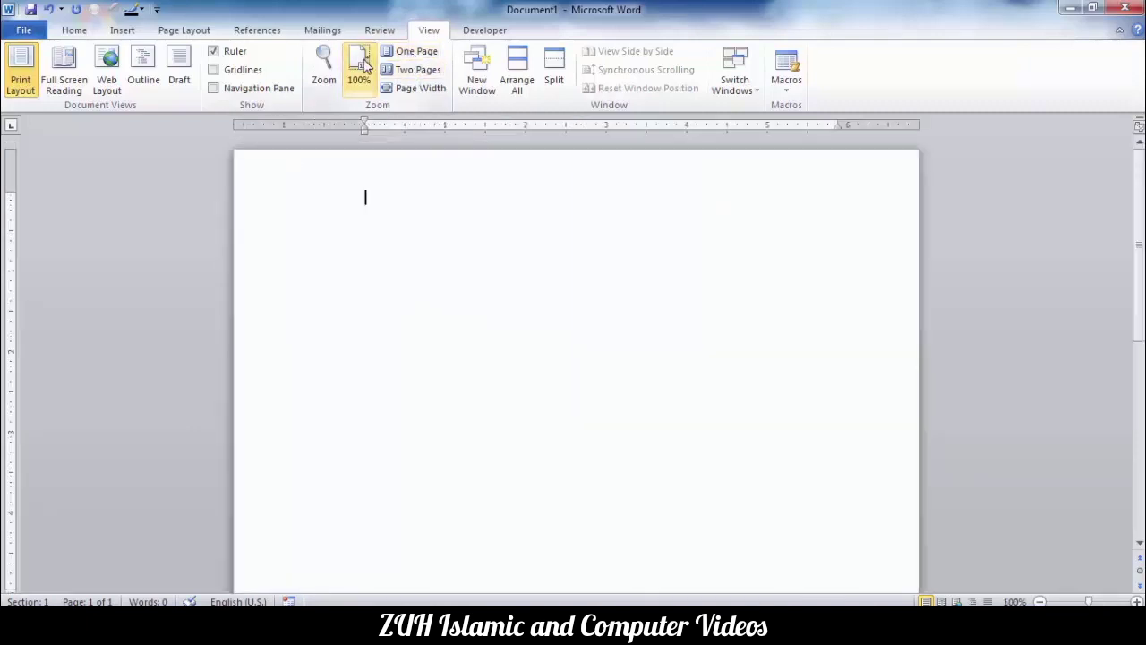
# - Generate many pages of sample text with the =rand() function and view them as two pages and at page width
pyautogui.write('rand')
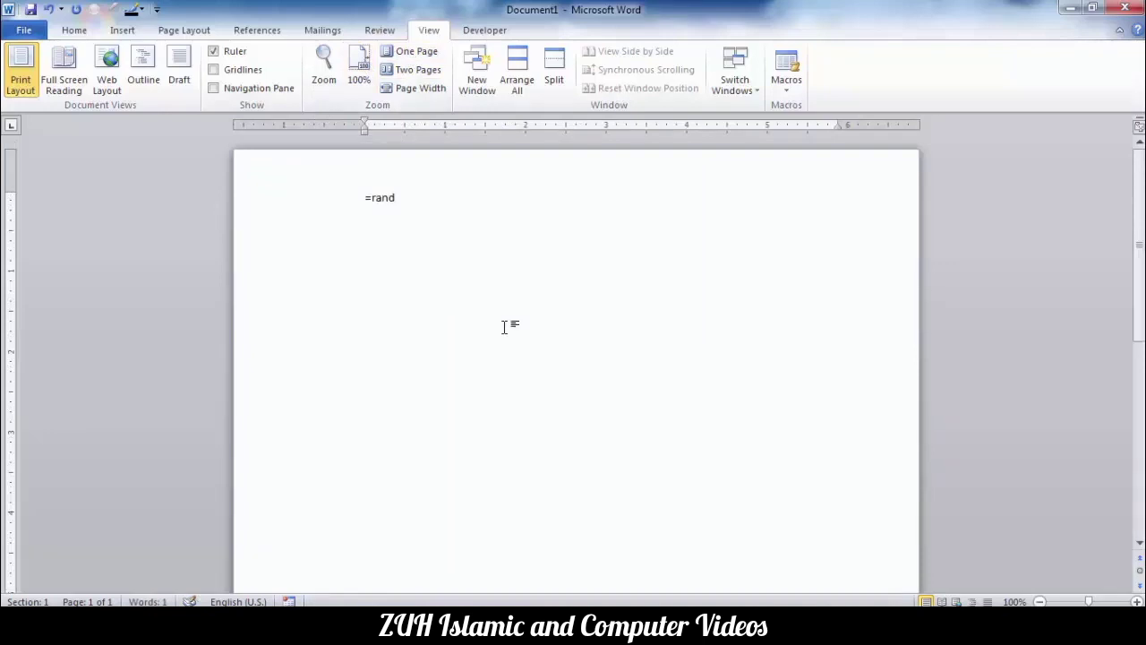
pyautogui.write('(20)')
pyautogui.press('Return')
pyautogui.click(413, 69)
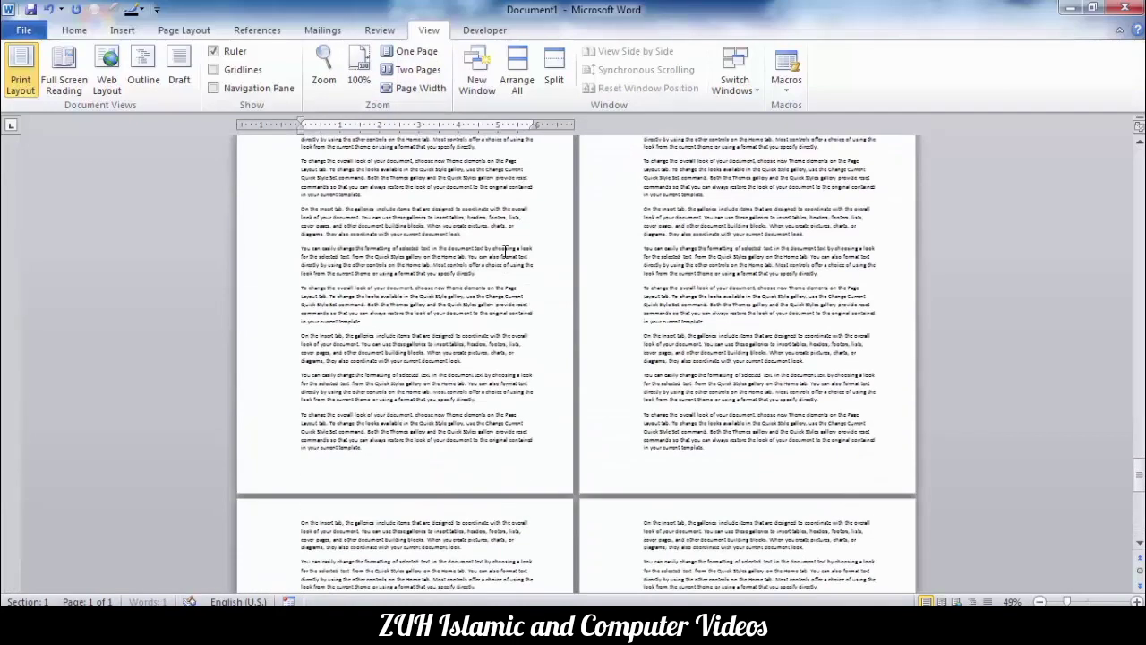
pyautogui.click(413, 88)
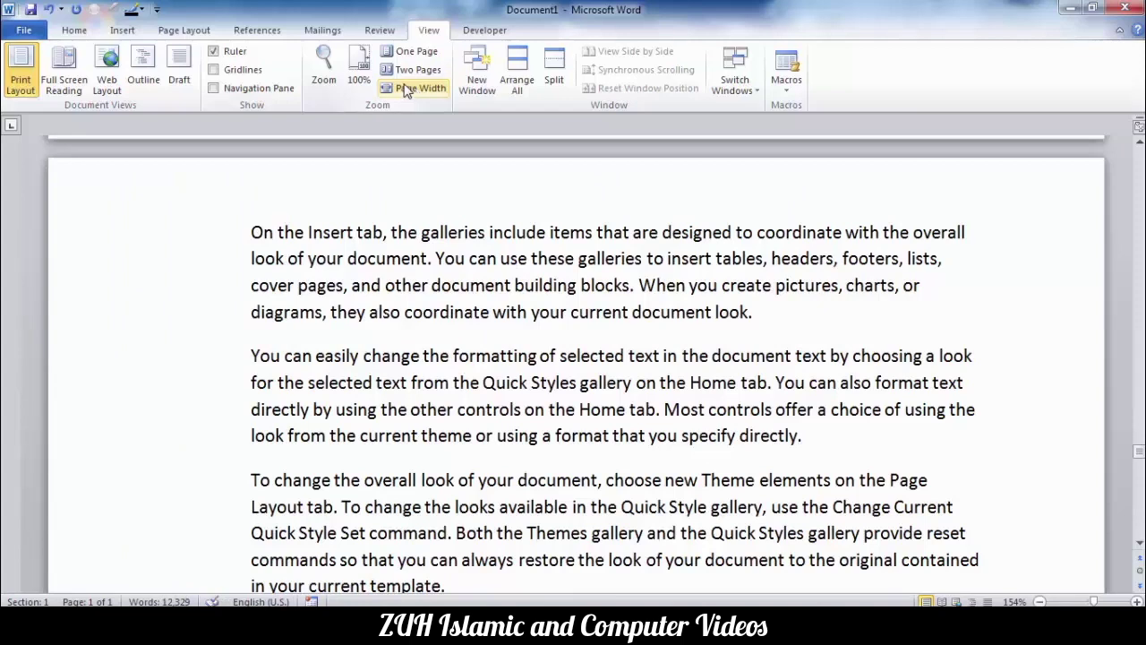
# - Try the 200%, 100% and 75% zoom presets and set a custom document zoom of 80%
pyautogui.click(327, 76)
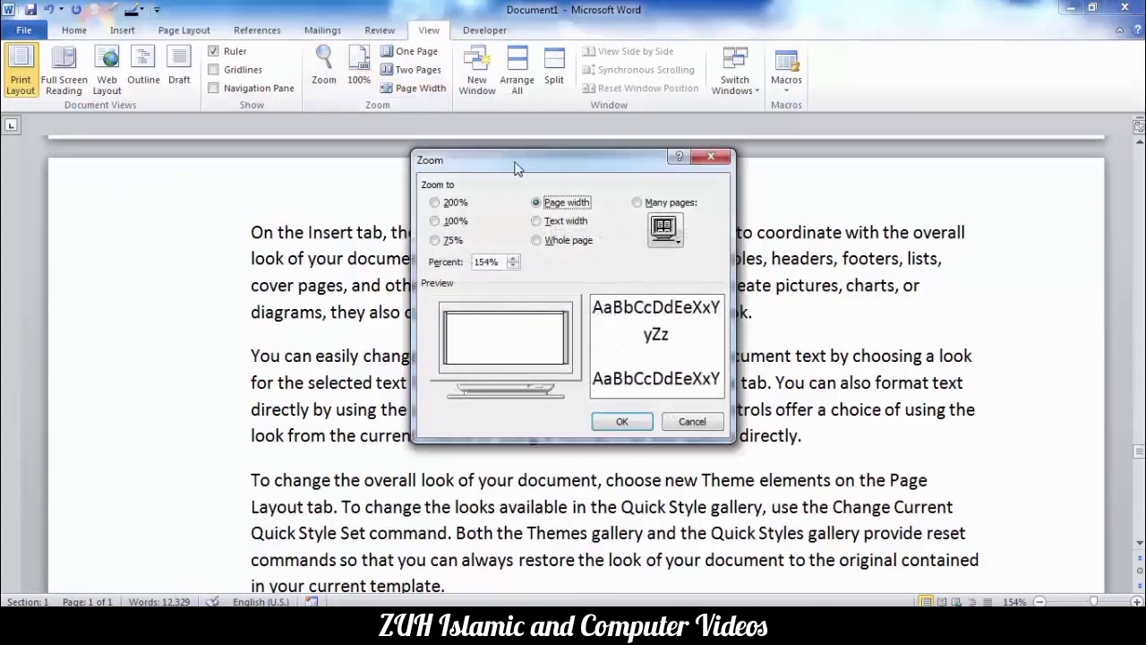
pyautogui.click(446, 204)
pyautogui.click(437, 221)
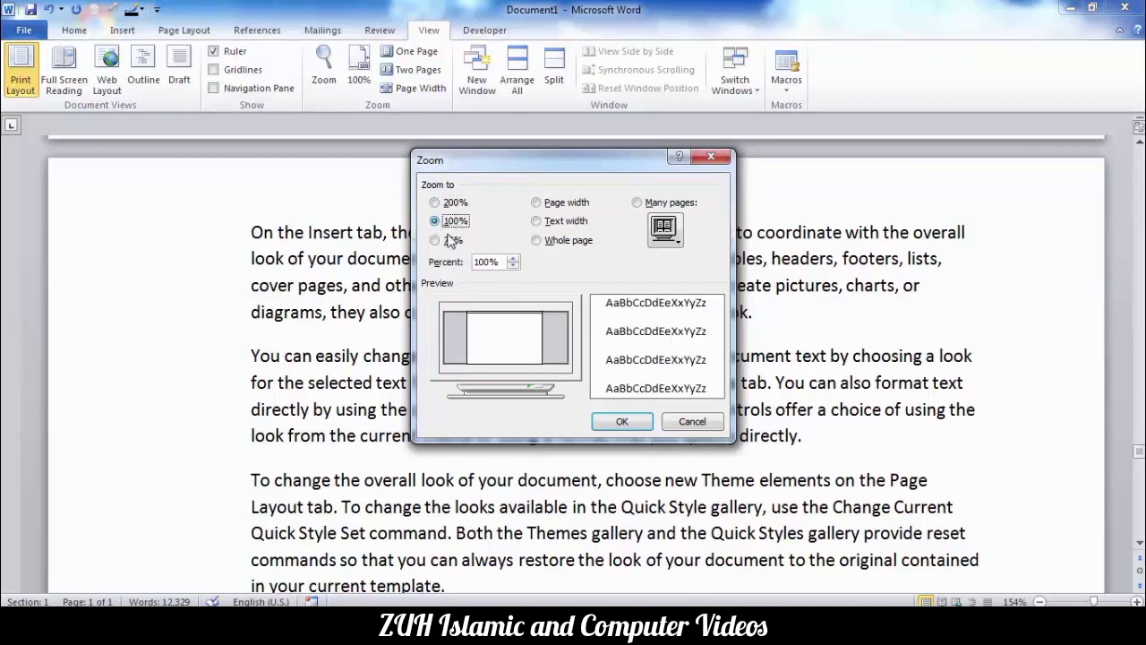
pyautogui.click(435, 240)
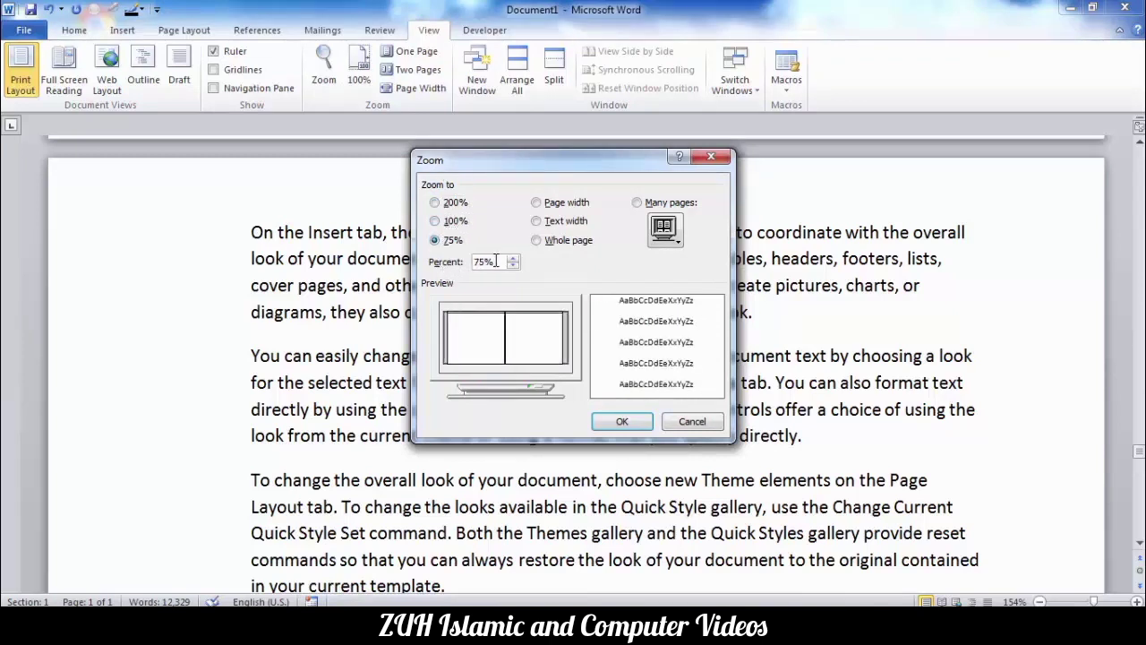
pyautogui.moveTo(497, 260); pyautogui.dragTo(455, 268)
pyautogui.write('80')
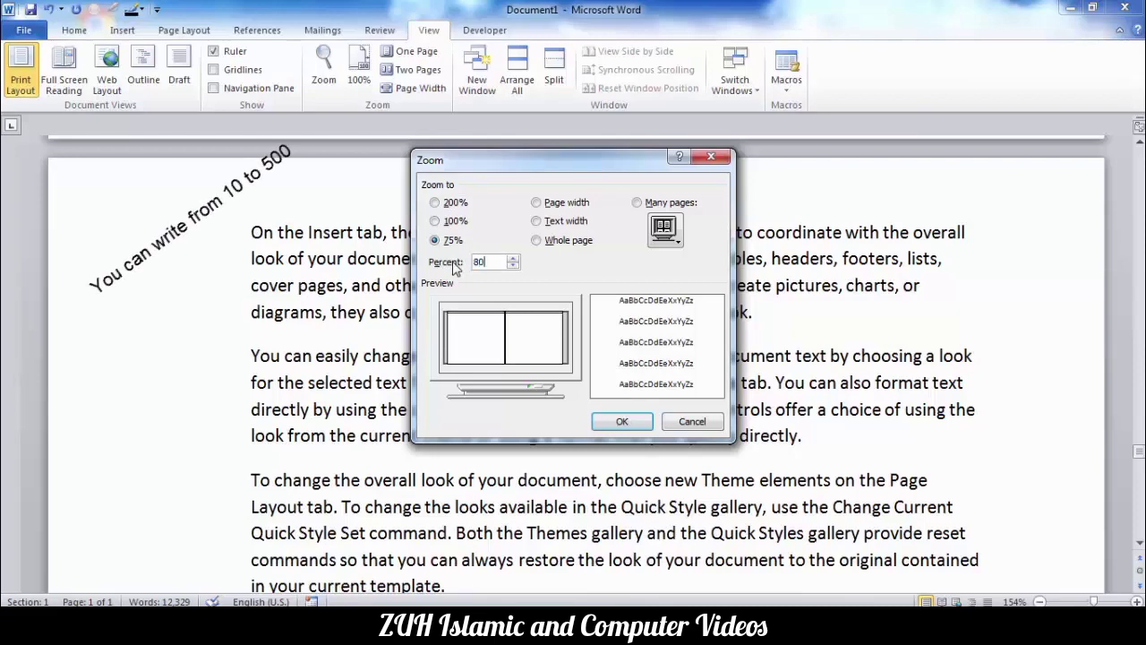
pyautogui.press('Return')
# - Zoom the document to text width and to the whole page
pyautogui.click(324, 67)
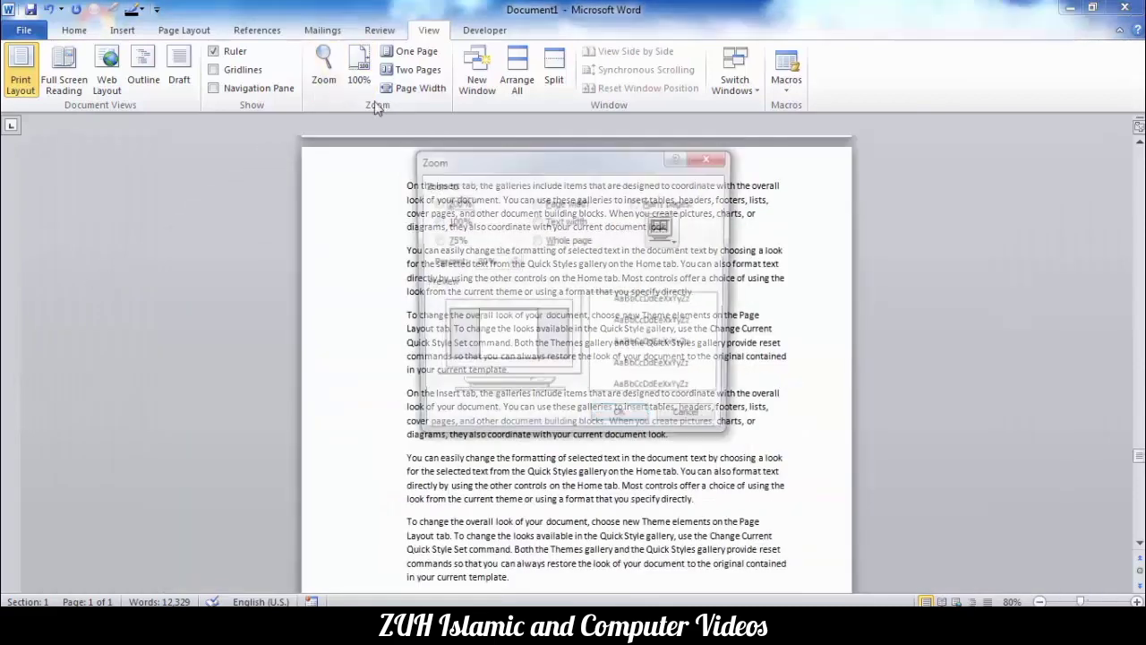
pyautogui.click(550, 204)
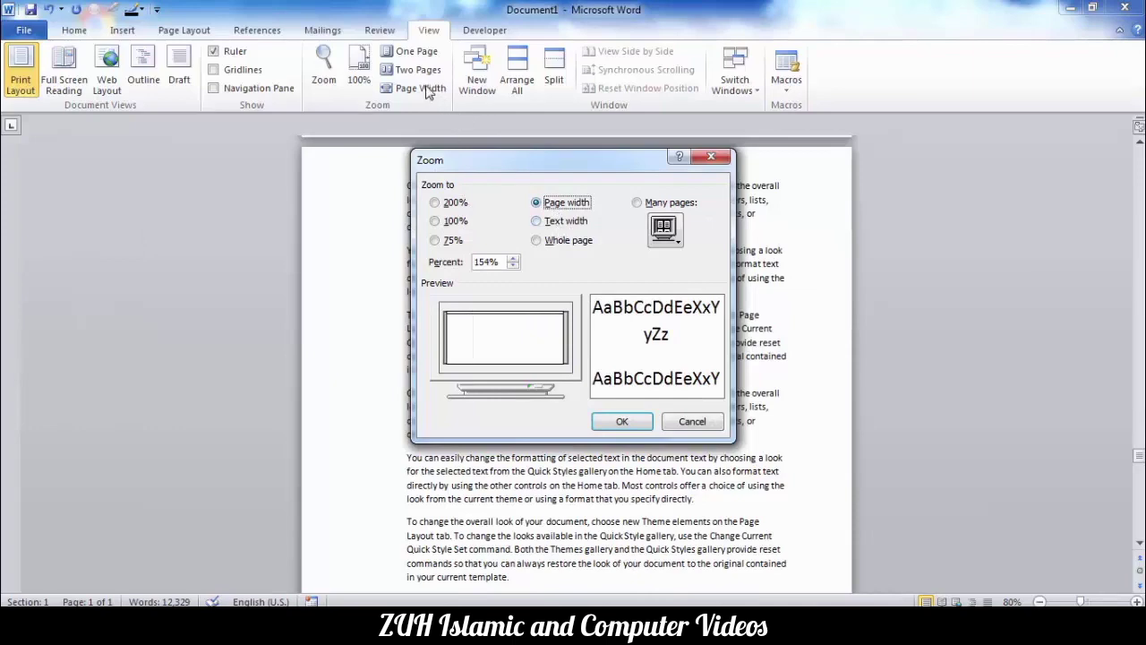
pyautogui.click(538, 222)
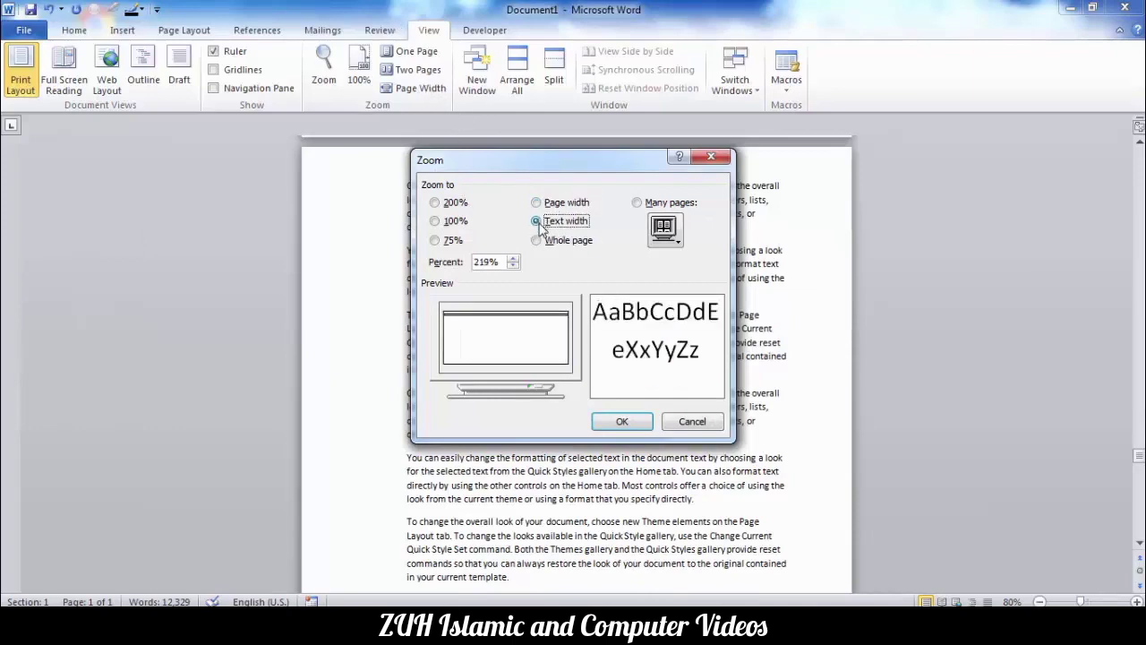
pyautogui.click(622, 419)
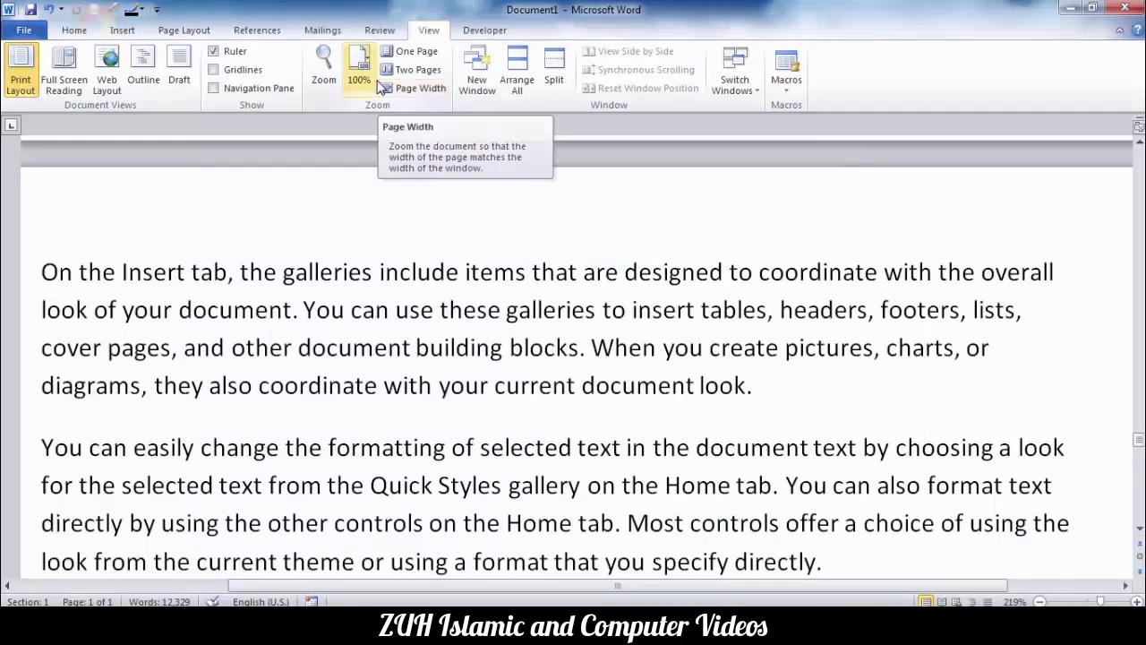
pyautogui.click(323, 68)
pyautogui.click(557, 242)
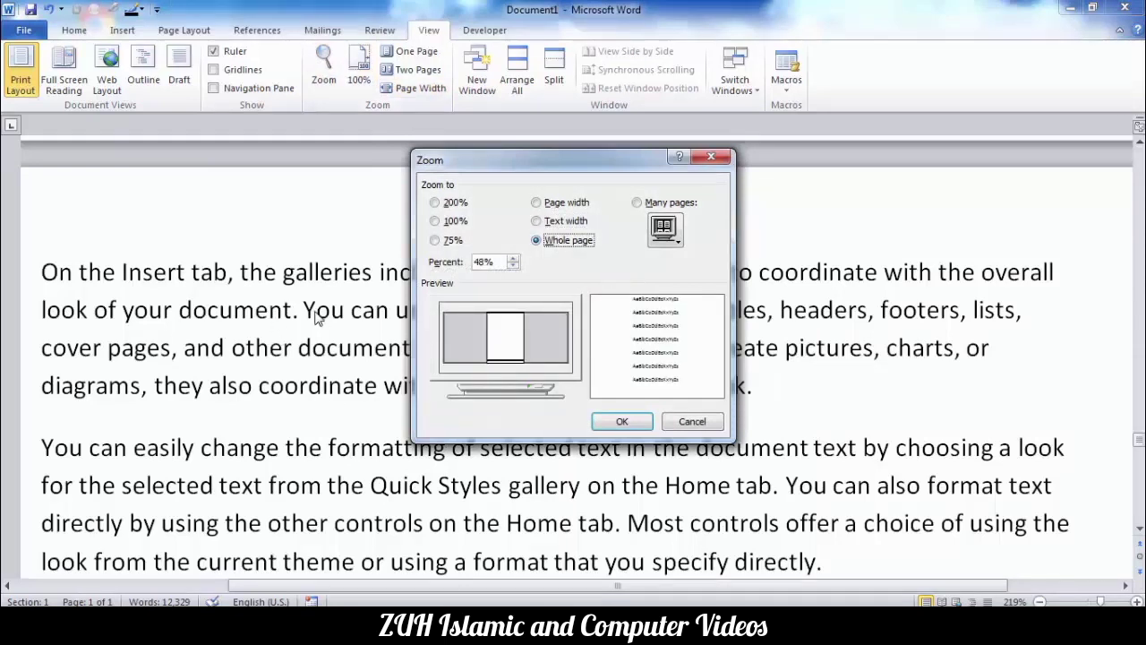
pyautogui.click(622, 426)
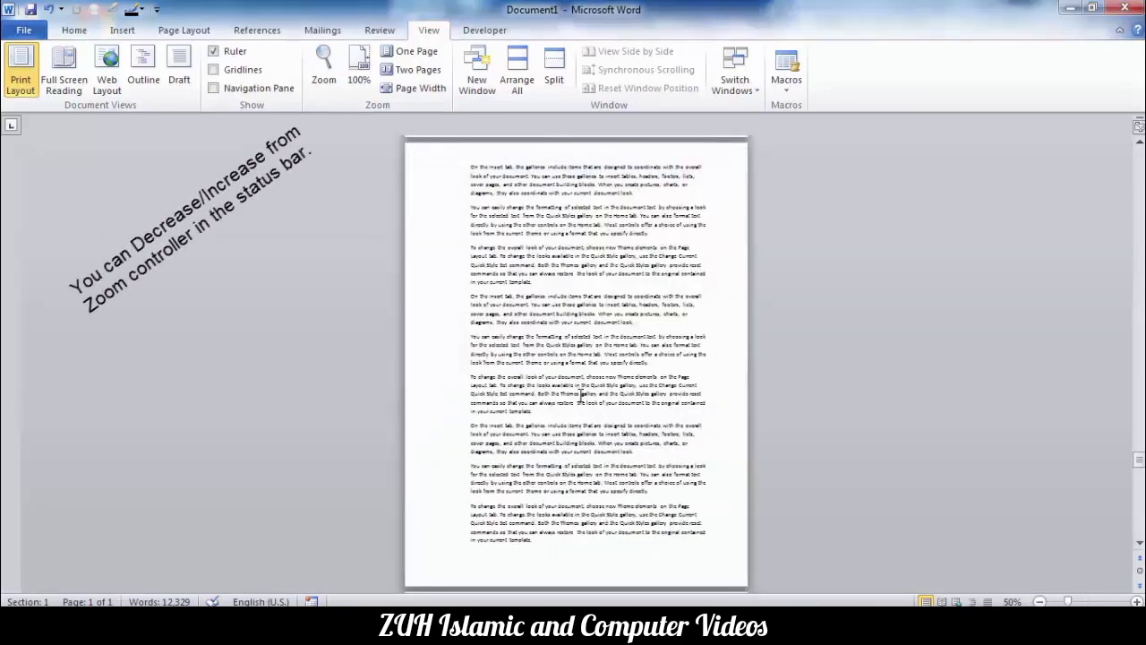
# - Zoom out with the Many pages option to view all pages of the document together
pyautogui.click(328, 72)
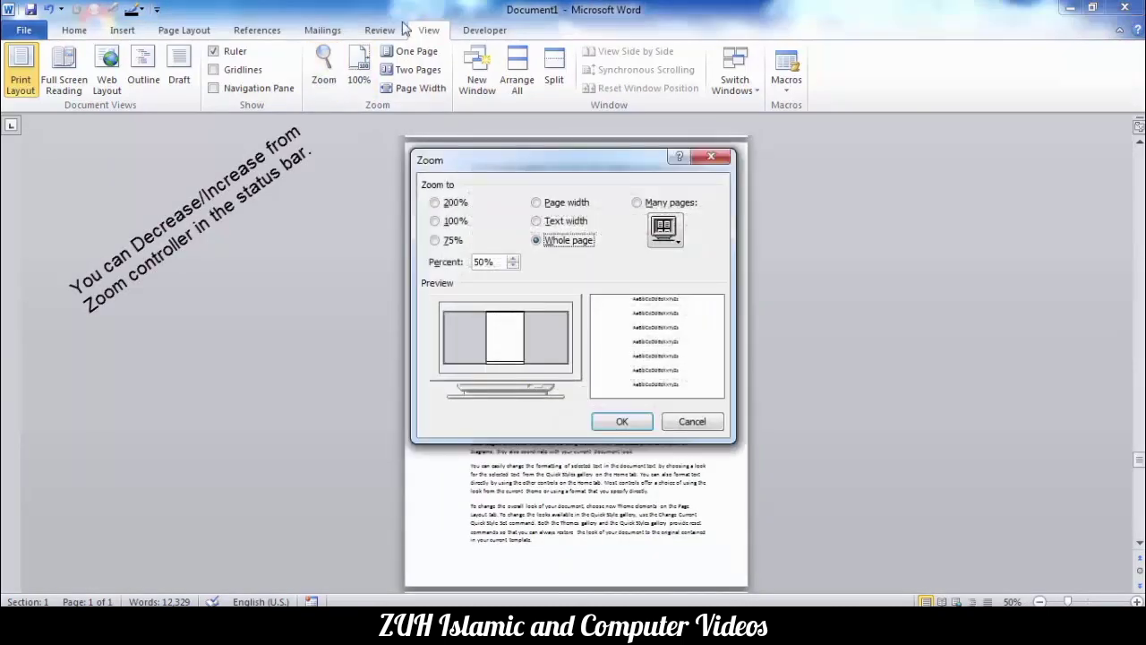
pyautogui.click(637, 202)
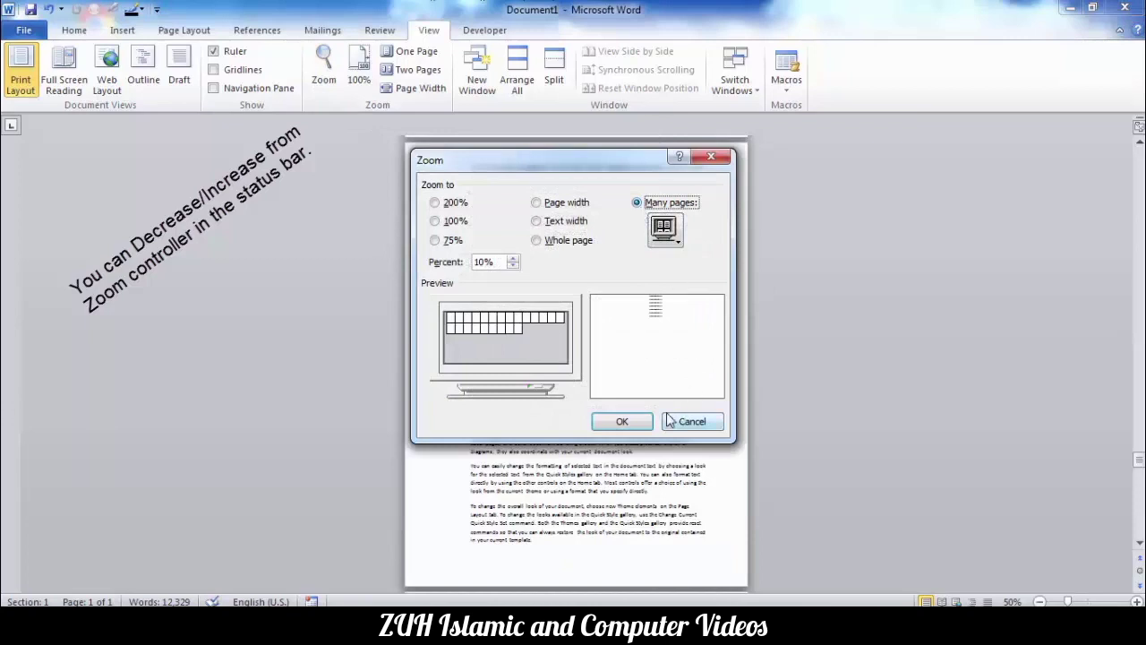
pyautogui.click(624, 422)
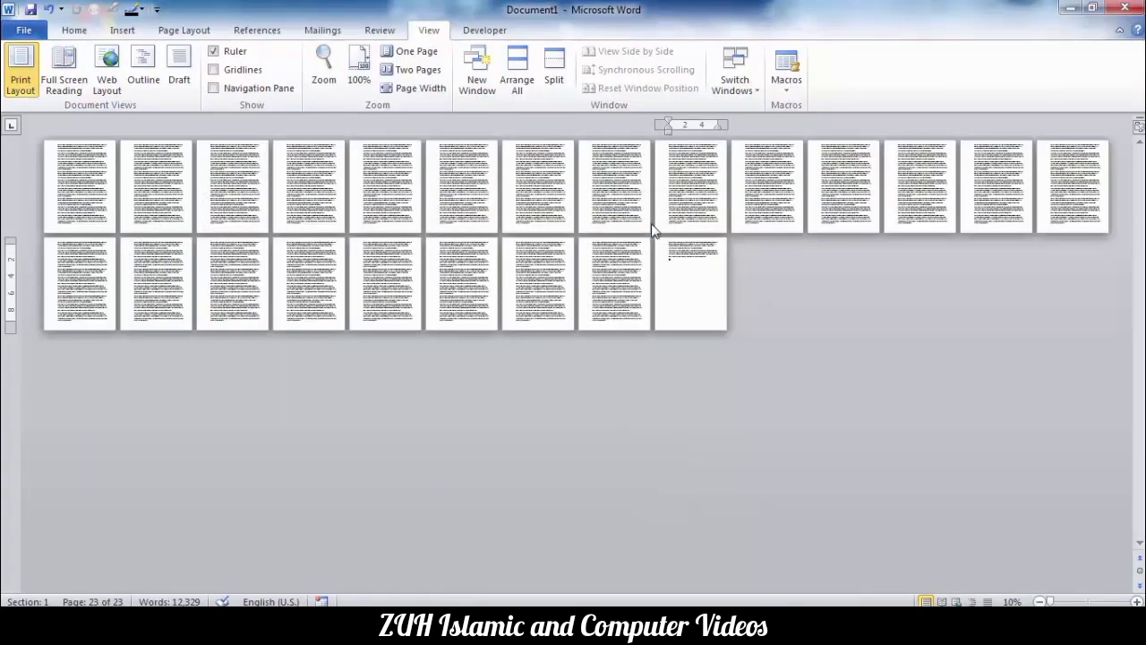
# - Set the Many pages zoom to a 2 x 2 page grid and look through the document in it
pyautogui.click(326, 71)
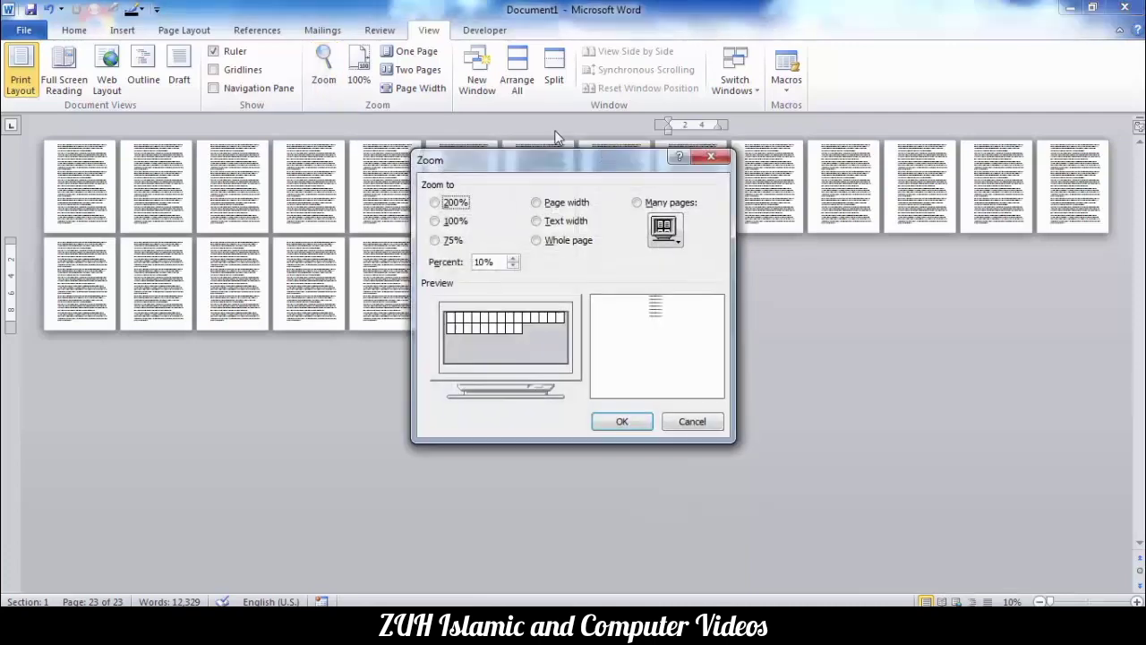
pyautogui.click(663, 235)
pyautogui.click(680, 288)
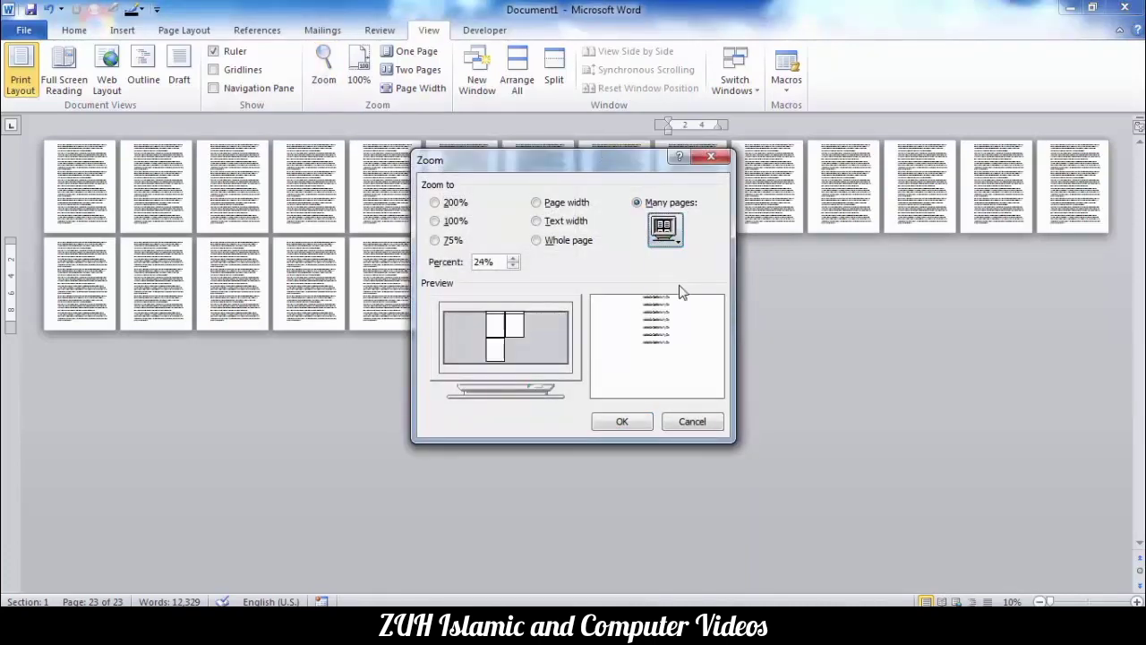
pyautogui.click(624, 420)
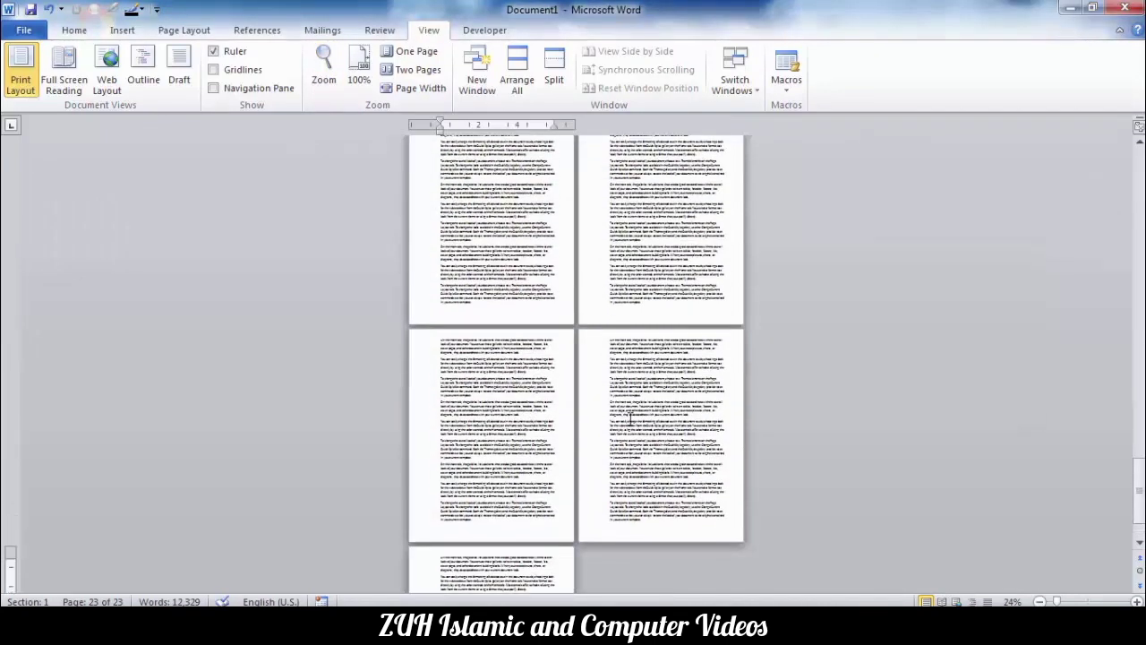
pyautogui.scroll(3, 628, 418)
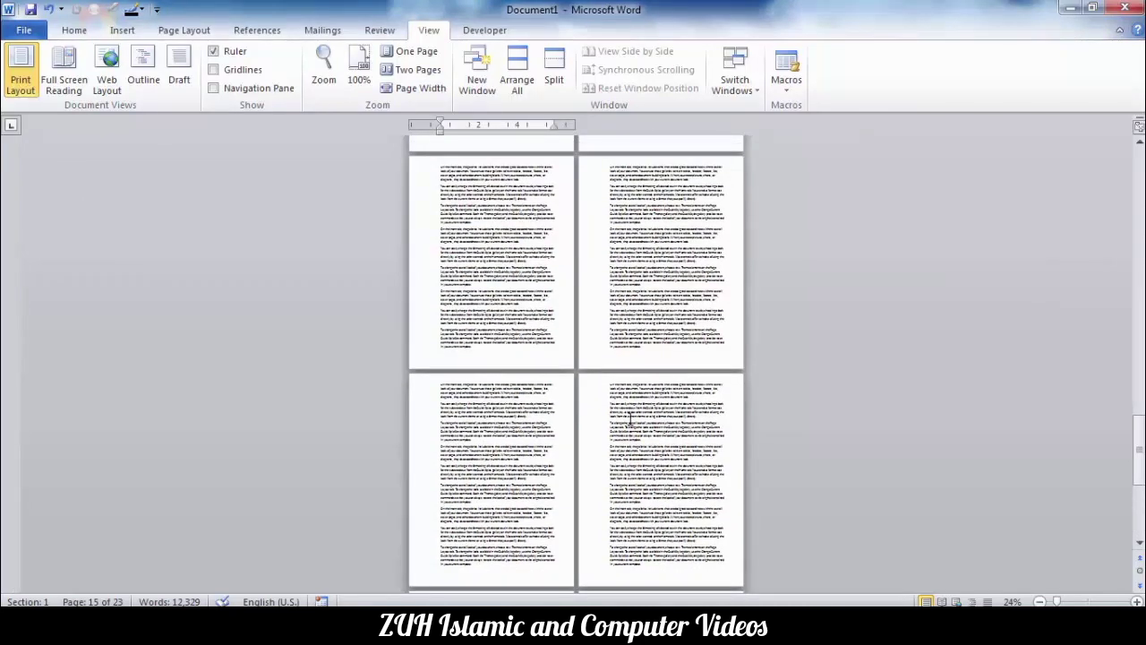
# - Set the Many pages zoom to a grid that is 14 pages wide
pyautogui.click(324, 80)
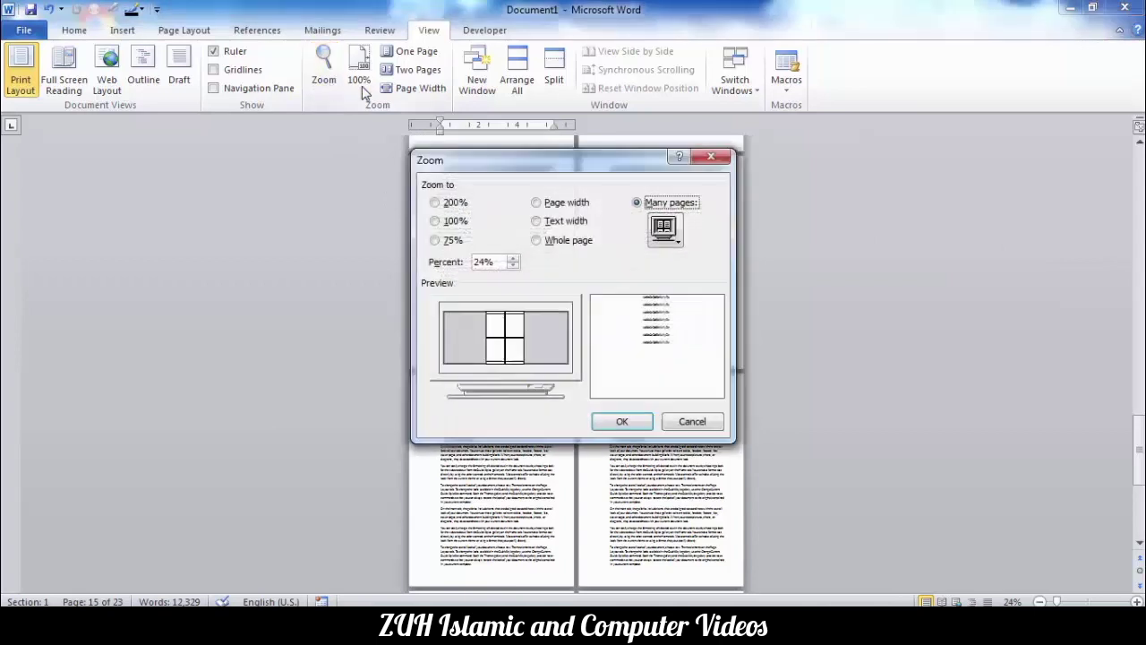
pyautogui.click(664, 229)
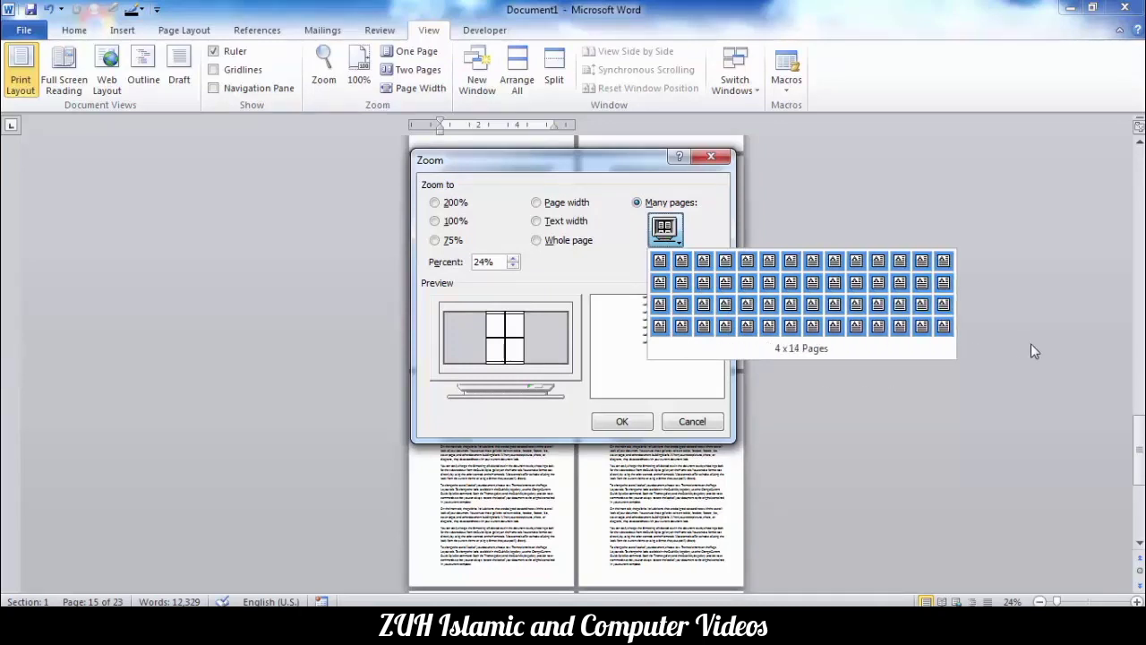
pyautogui.click(1096, 345)
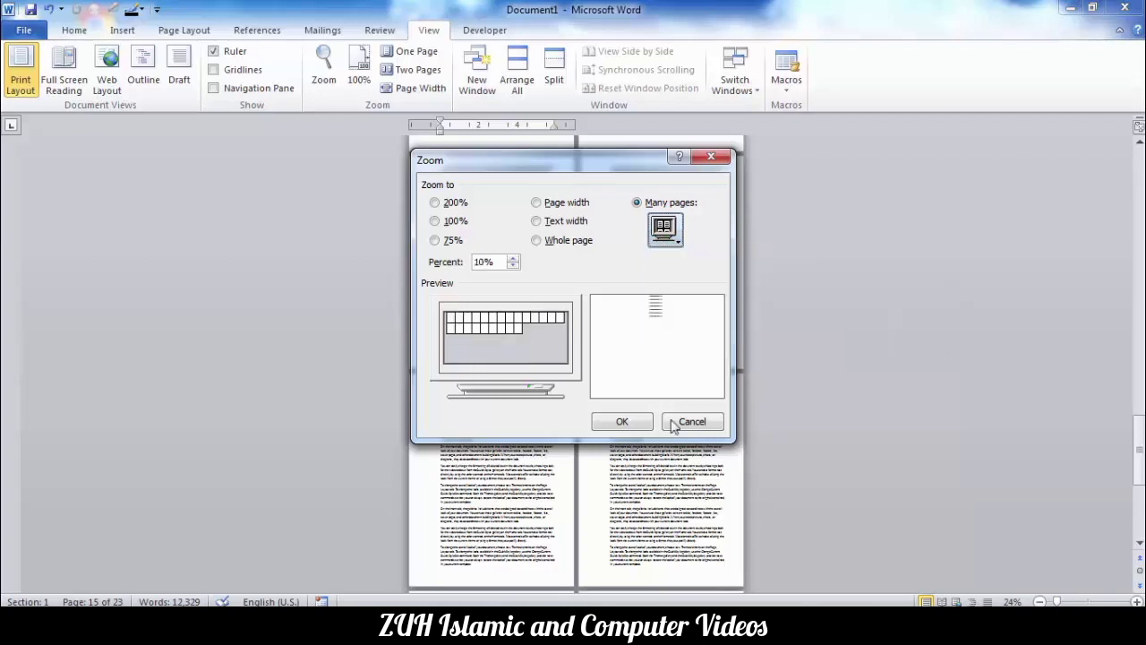
pyautogui.click(618, 422)
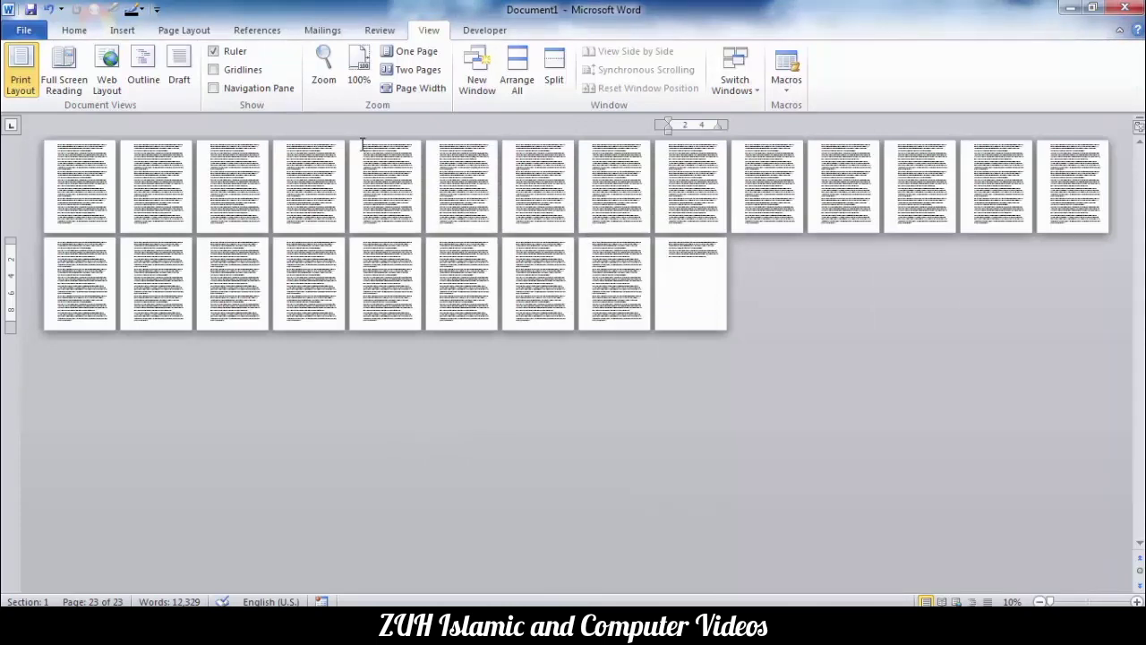
# - Set the text selected on page 6 to landscape orientation, applied to the selected text only, and undo the change
pyautogui.moveTo(370, 144); pyautogui.dragTo(414, 225)
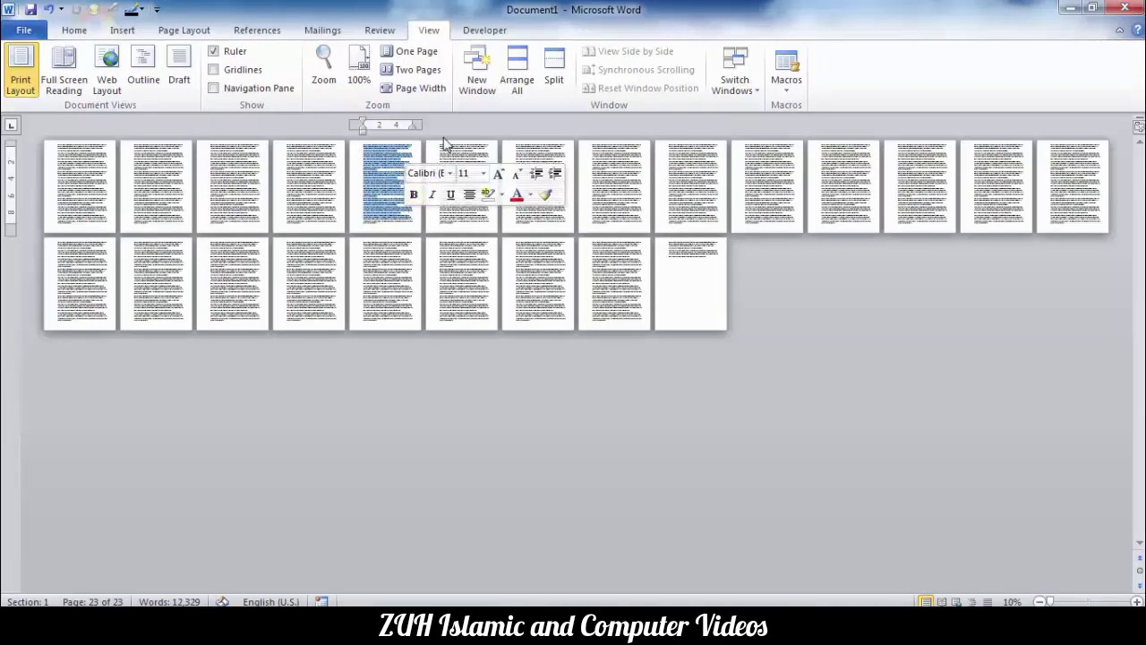
pyautogui.click(463, 159)
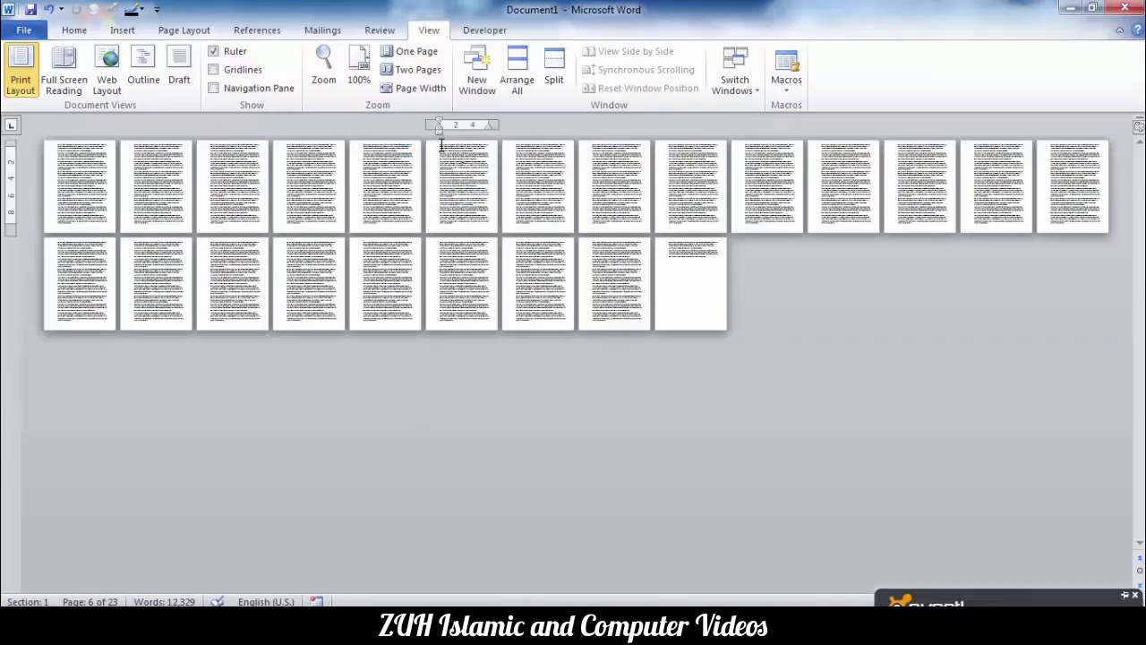
pyautogui.moveTo(443, 152); pyautogui.dragTo(474, 206)
pyautogui.click(192, 30)
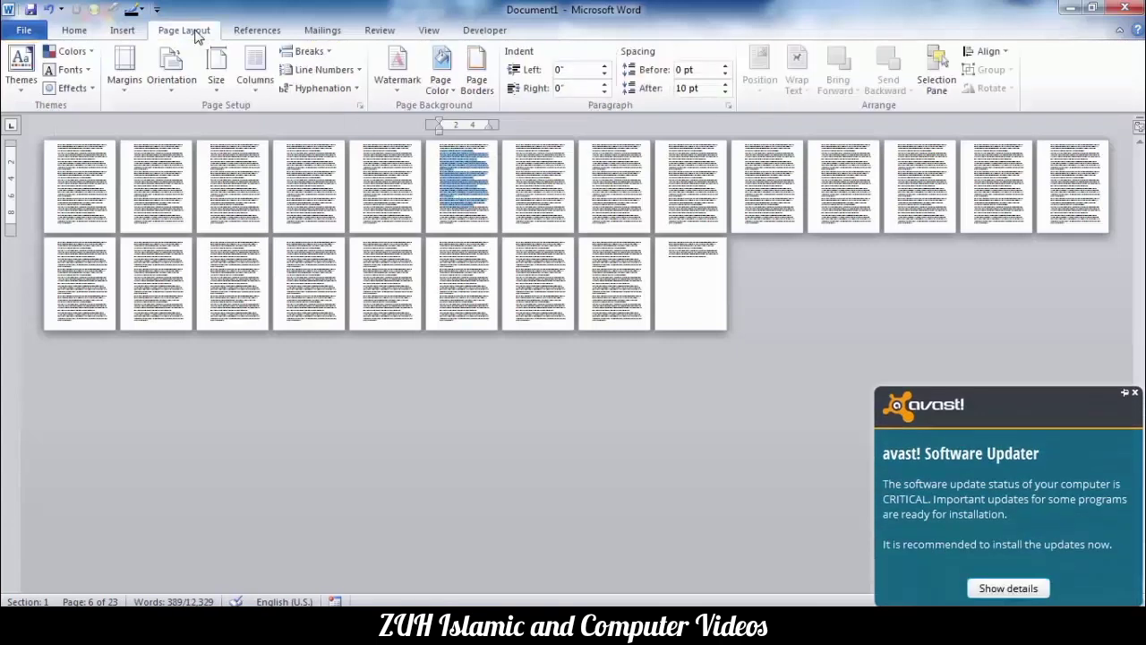
pyautogui.click(360, 105)
pyautogui.click(472, 222)
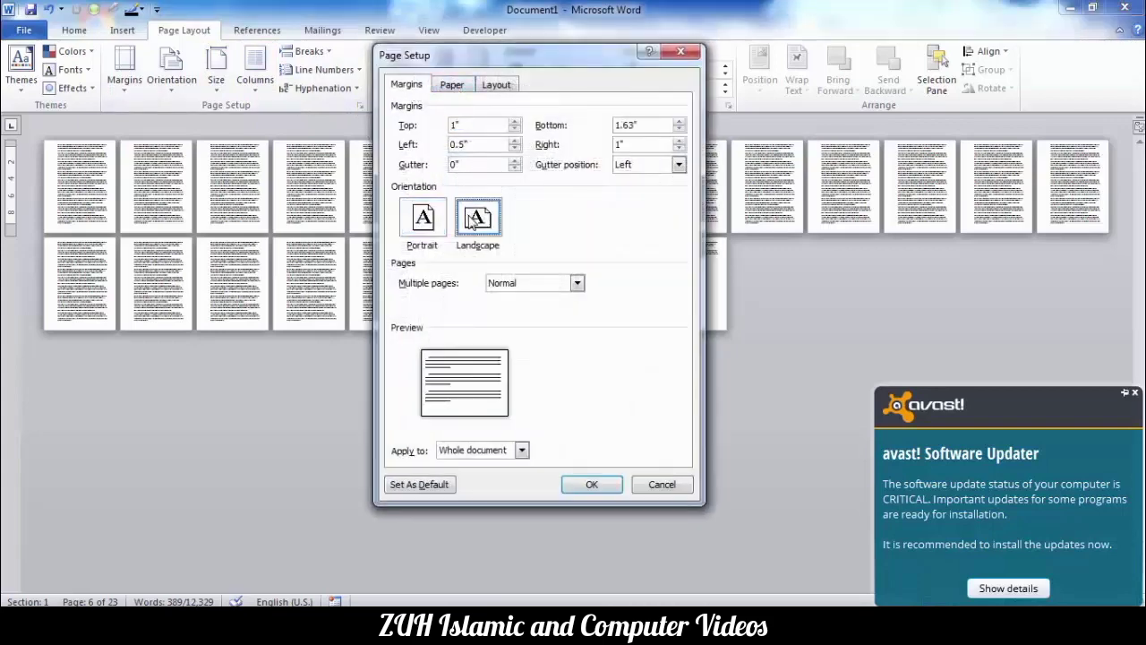
pyautogui.click(521, 450)
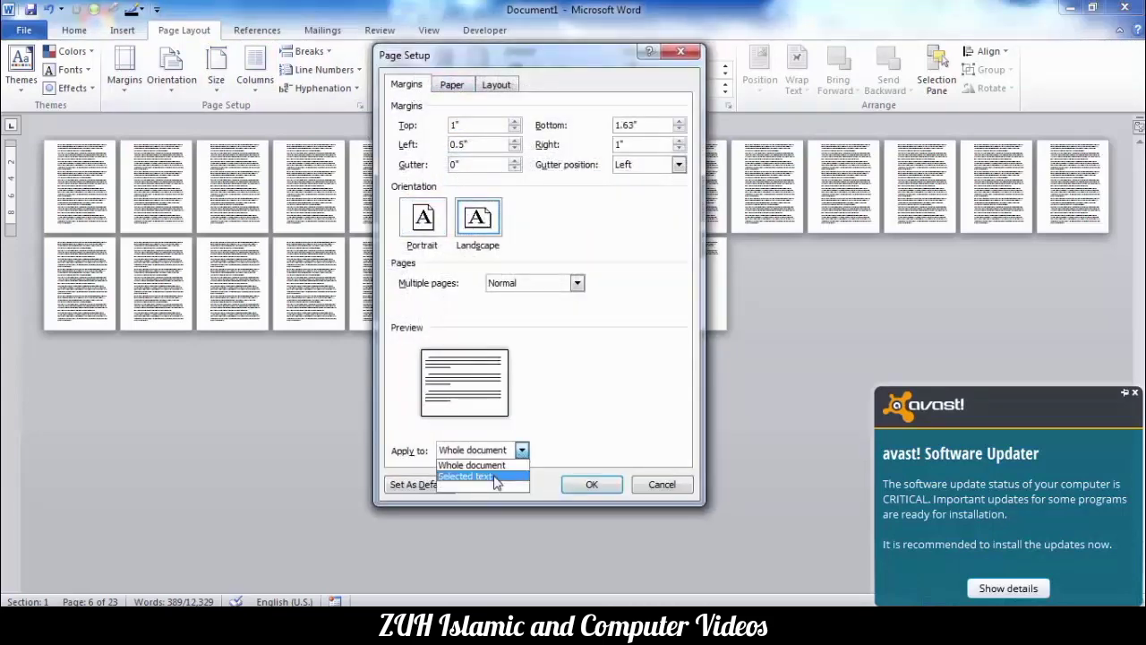
pyautogui.click(497, 476)
pyautogui.click(588, 485)
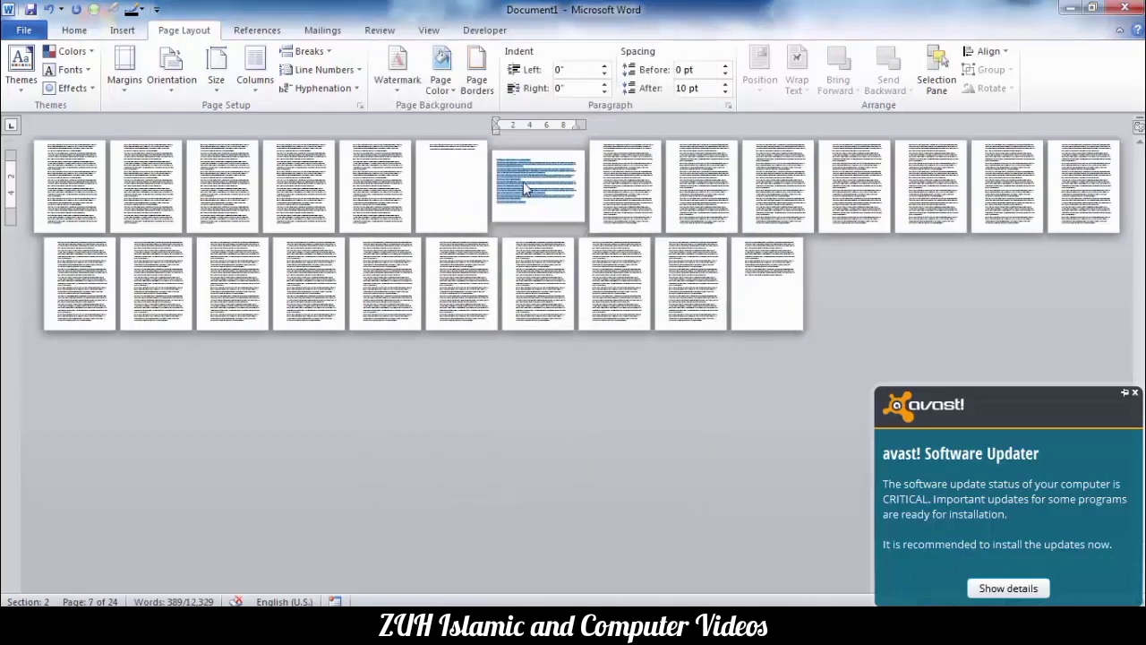
pyautogui.hotkey('ctrl', 'z')
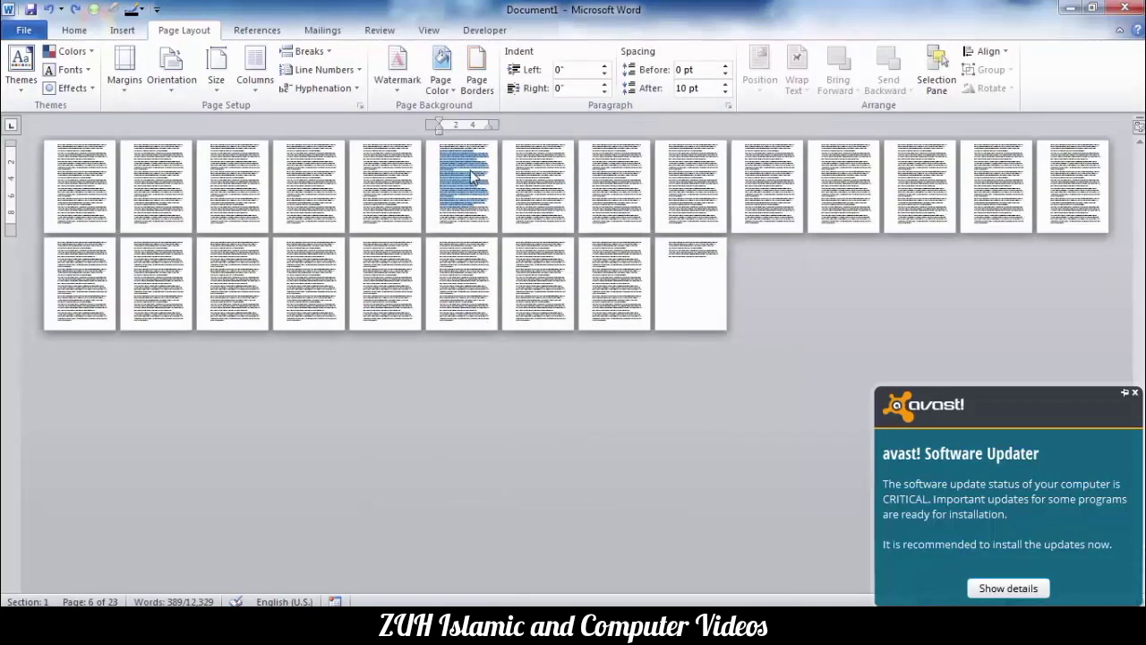
# - Set the pages to landscape orientation from the cursor position on page 6, applied to this point forward
pyautogui.click(466, 172)
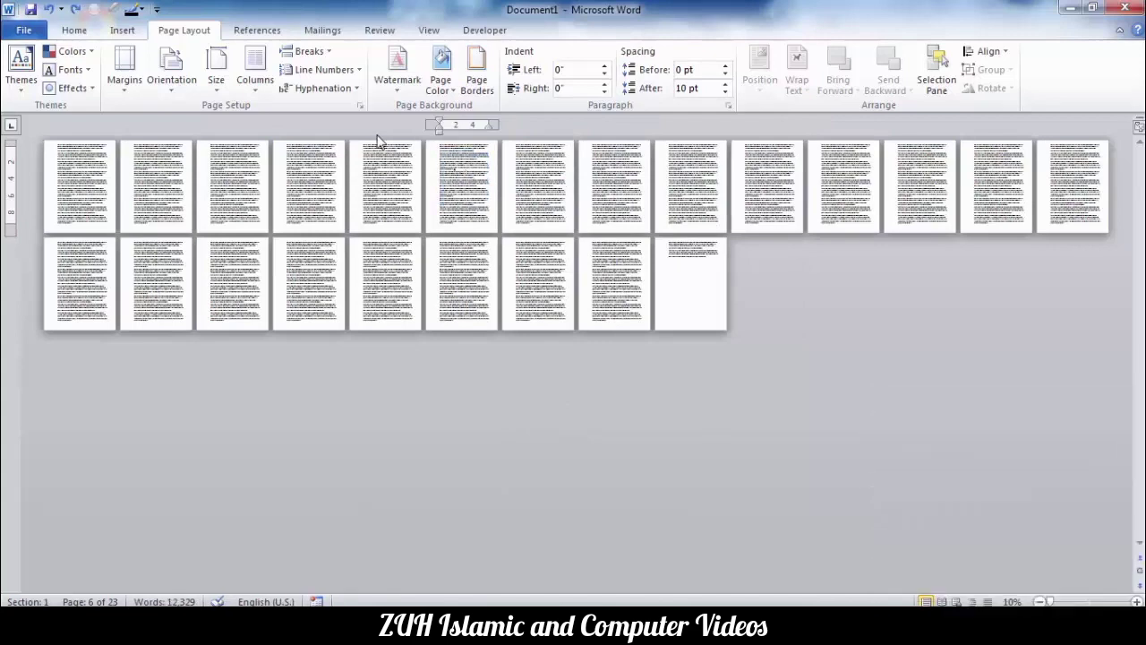
pyautogui.click(362, 106)
pyautogui.click(486, 231)
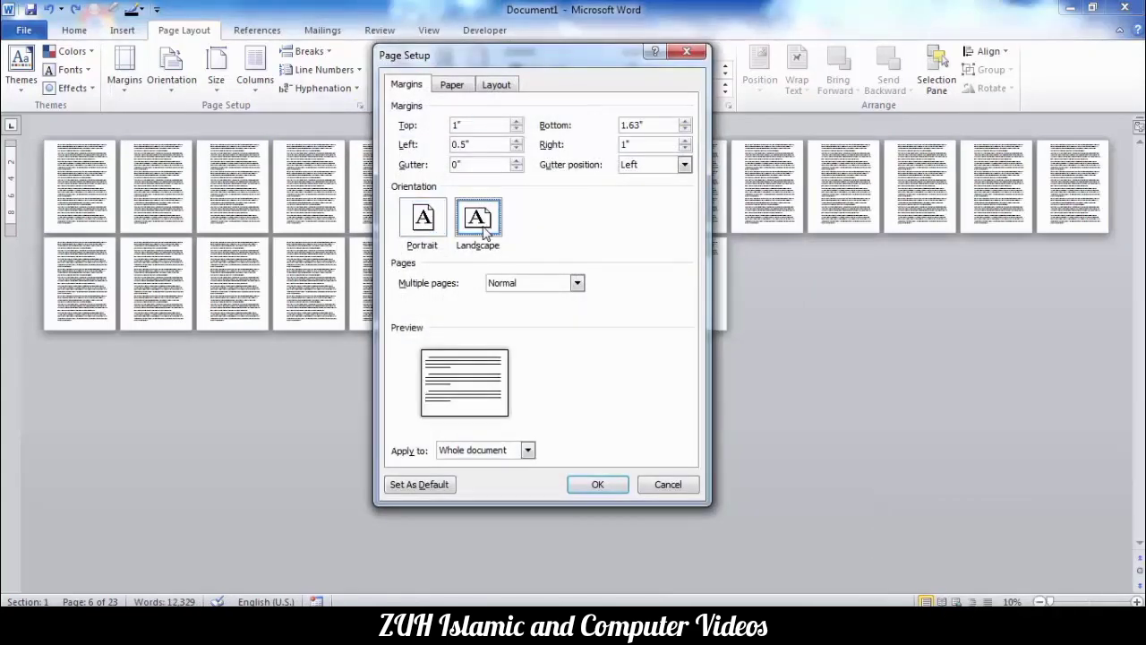
pyautogui.click(528, 450)
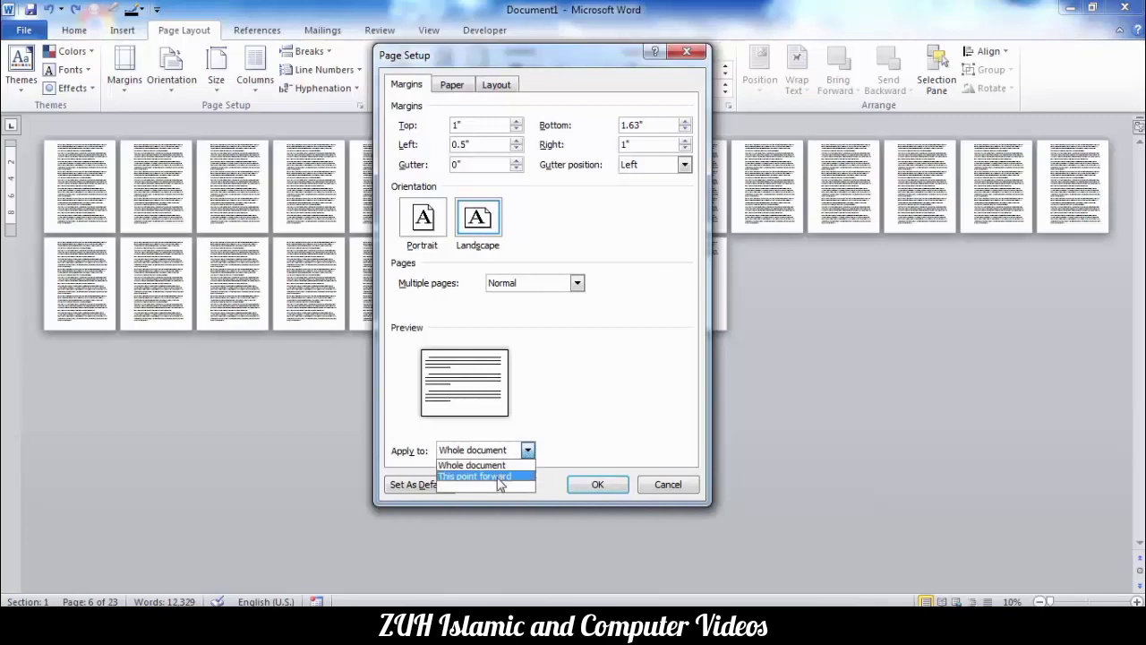
pyautogui.click(501, 476)
pyautogui.click(591, 484)
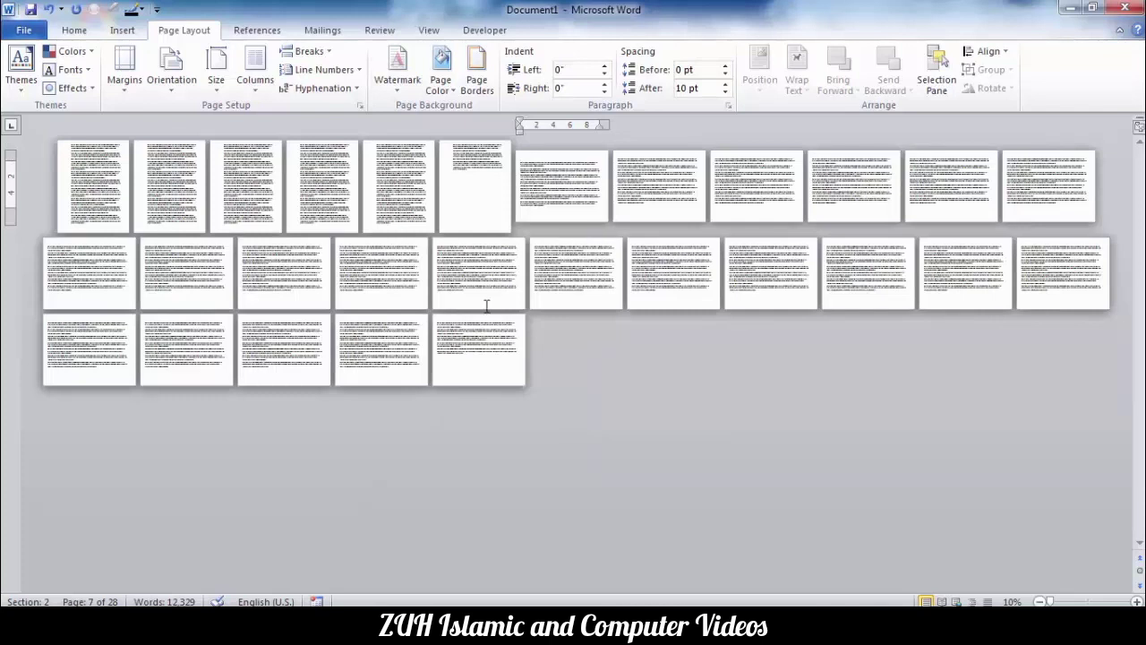
# - Return the zoom to 100% and delete all of the document's text
pyautogui.click(429, 30)
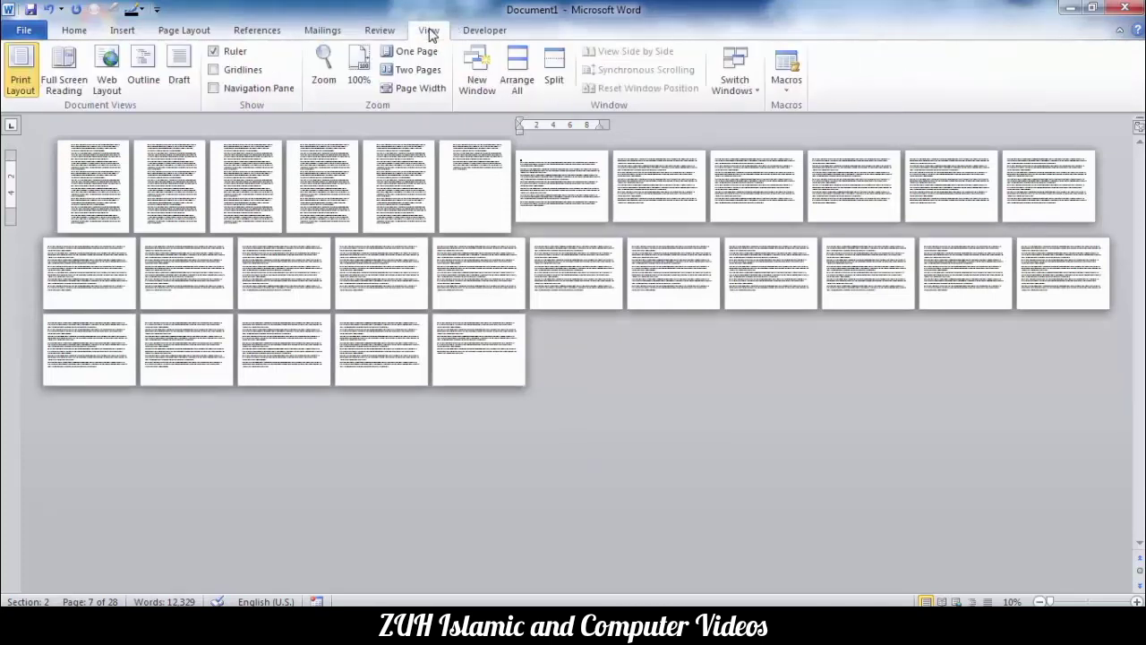
pyautogui.click(324, 67)
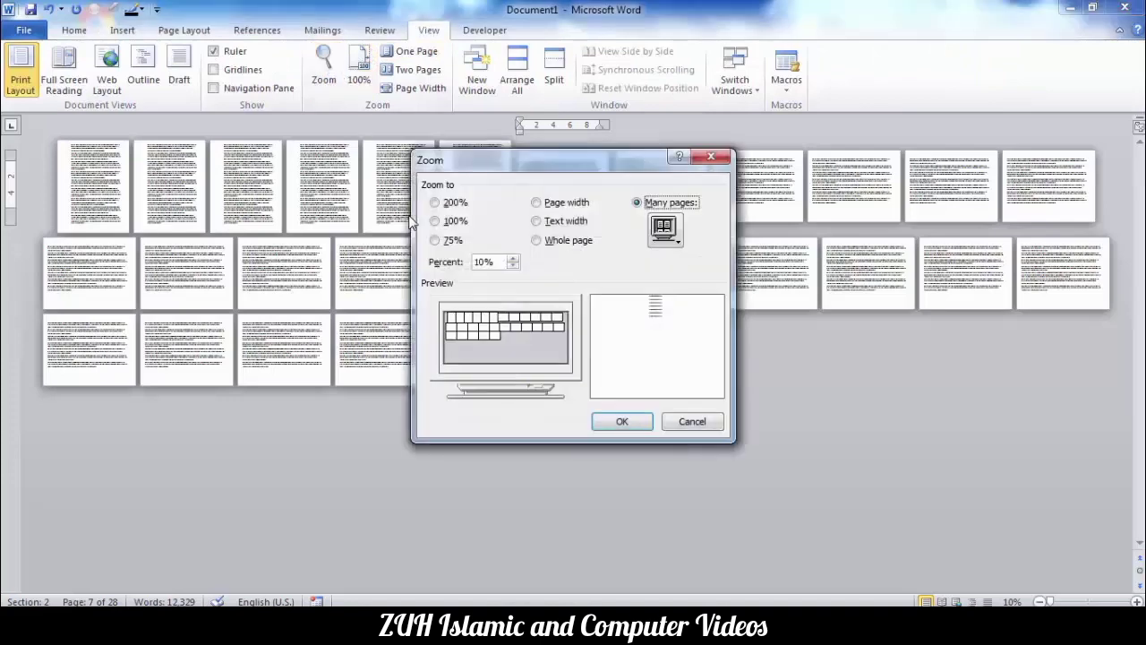
pyautogui.press('Escape')
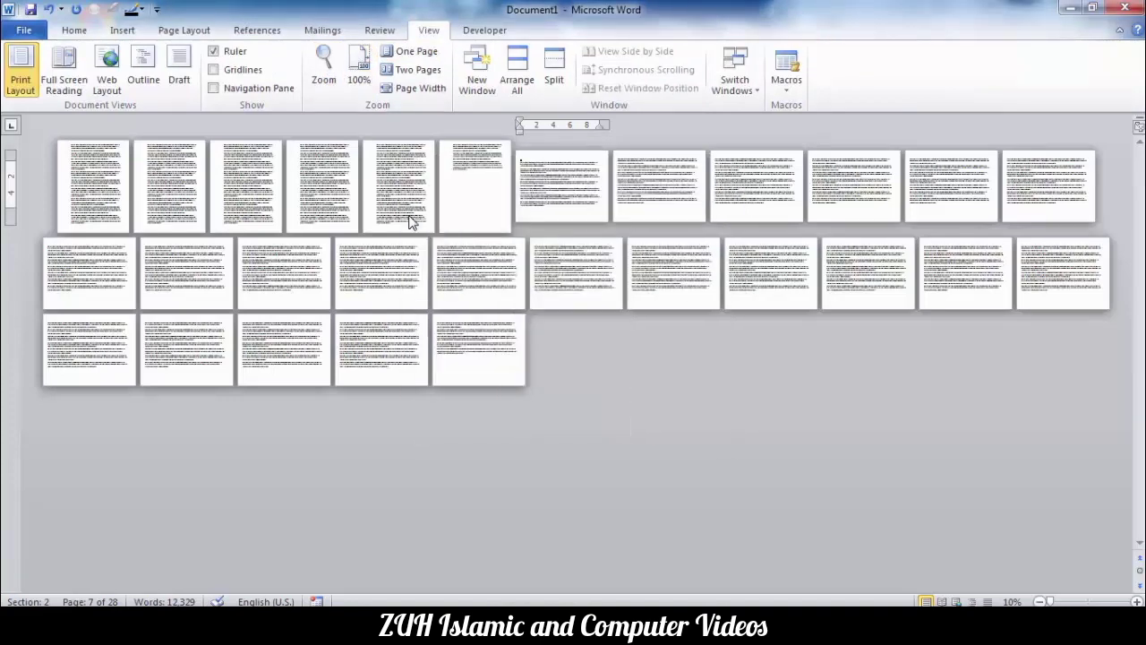
pyautogui.click(358, 70)
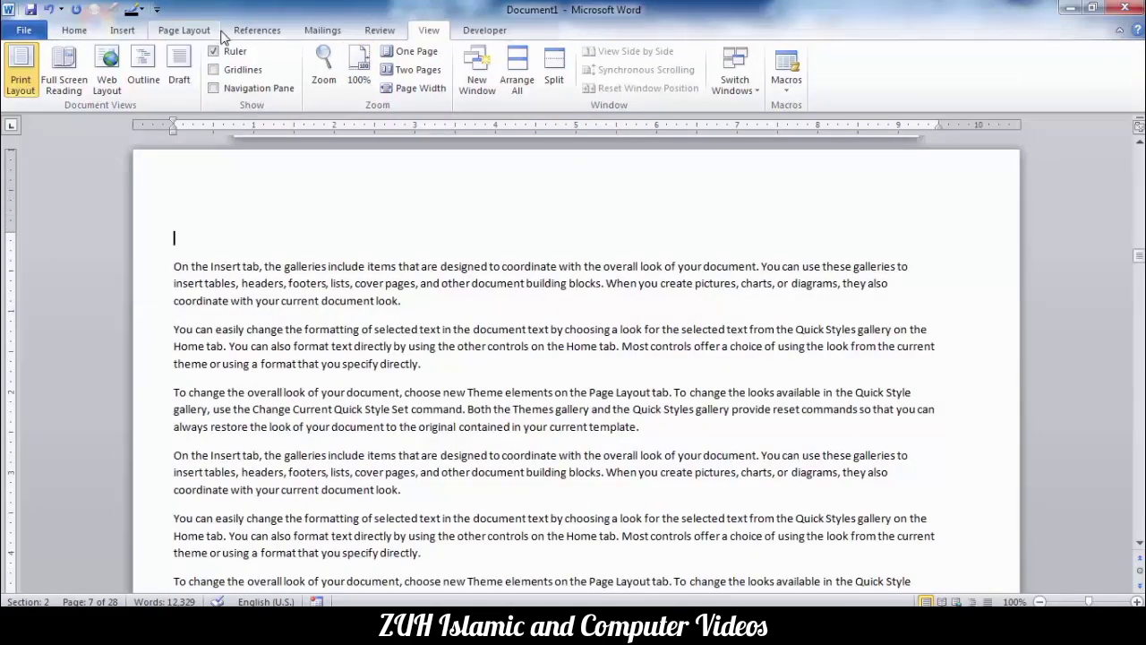
pyautogui.hotkey('ctrl', 'a')
pyautogui.press('Delete')
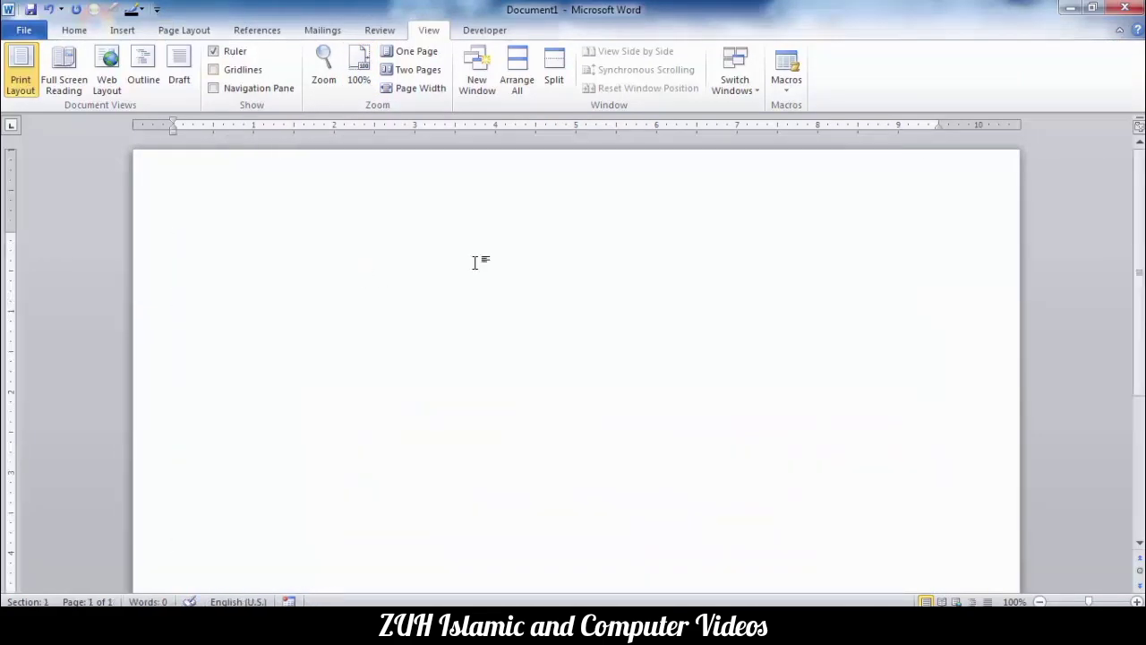
# - Add a left tab stop at 2 inches on the ruler and enter "Name" and "Program" separated by a tab
pyautogui.click(333, 128)
pyautogui.write('Name')
pyautogui.press('Tab')
pyautogui.write('Program')
# - Add a center tab stop at 5 inches and enter "Feelasjd;flkasjd;flksdj;fljksdfkljasf" at it after "Program"
pyautogui.click(14, 127)
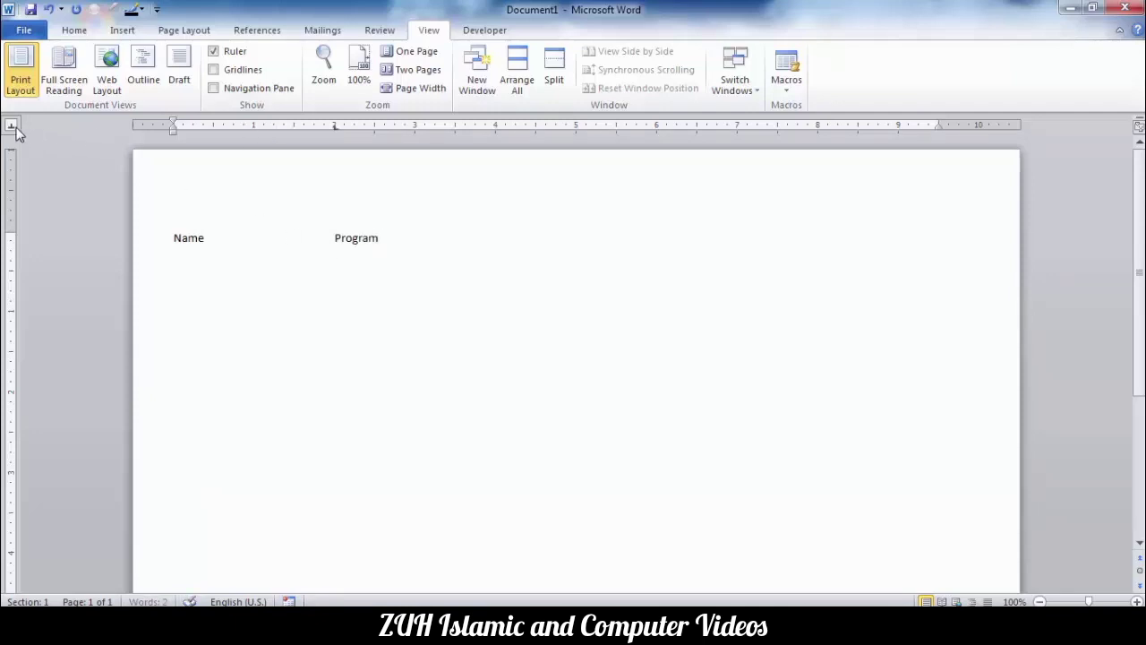
pyautogui.click(575, 126)
pyautogui.press('Tab')
pyautogui.write('Feelasjd;flkasjd;flksdj;fljksdfkljasf')
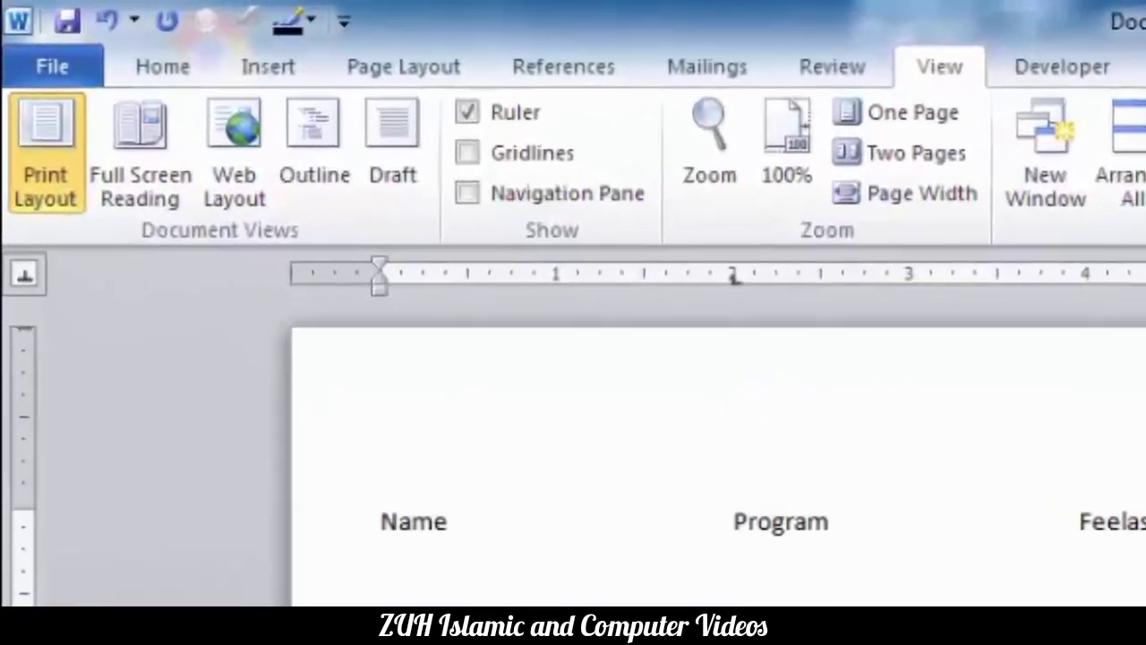
# - View the paragraph settings of the tabbed line, close them, and return to the view options
pyautogui.click(162, 67)
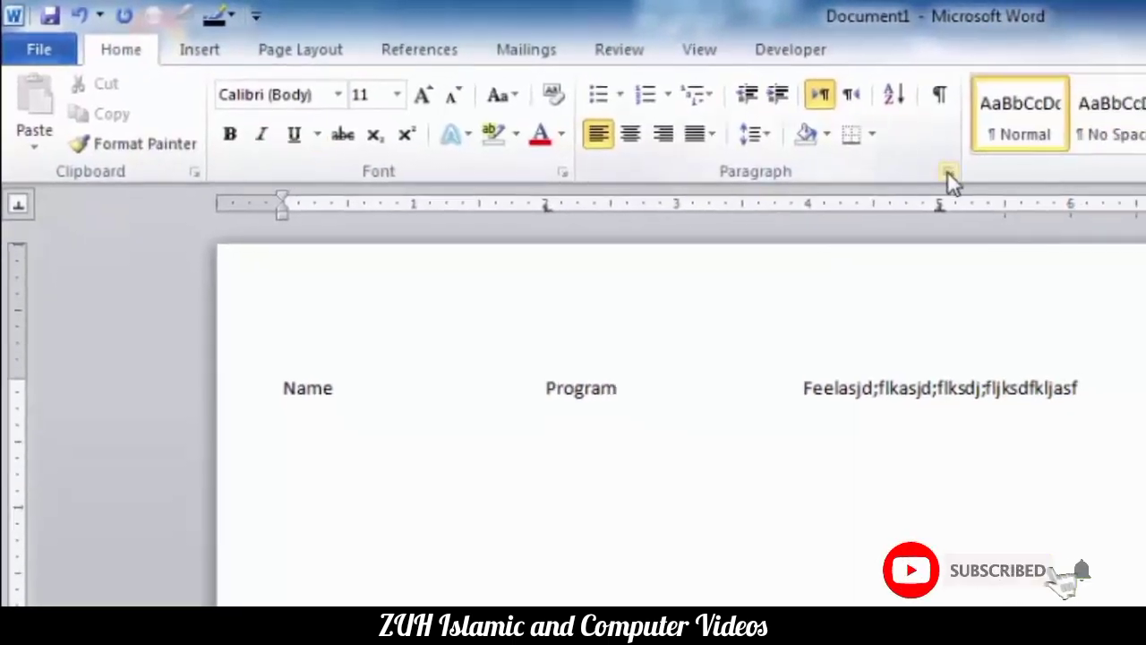
pyautogui.click(947, 172)
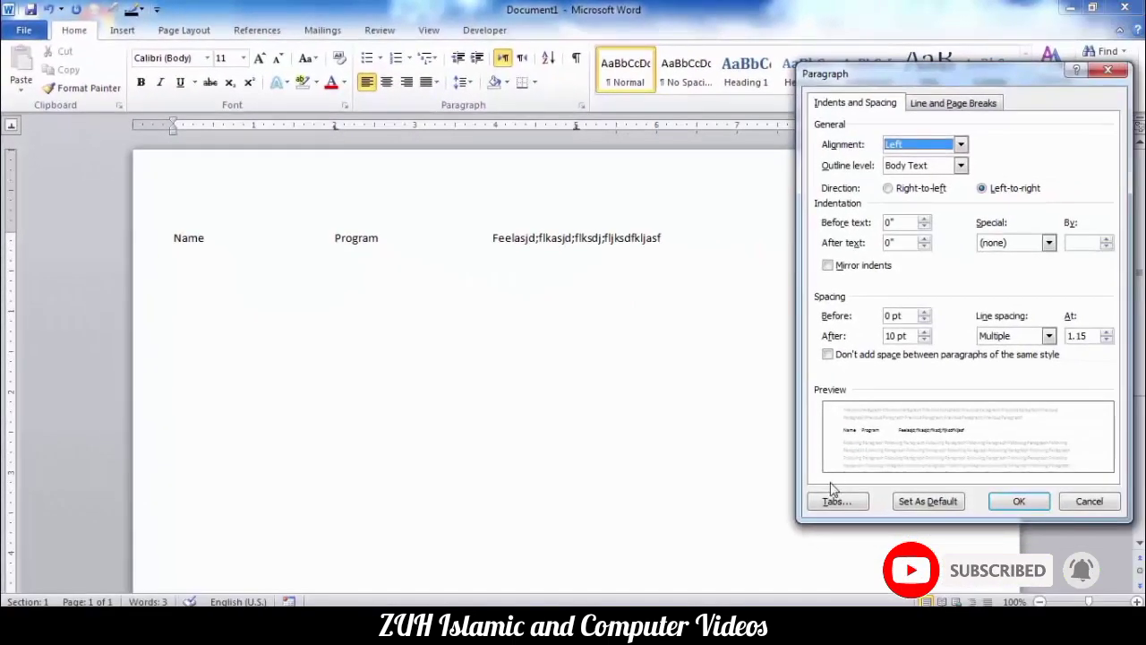
pyautogui.click(1019, 500)
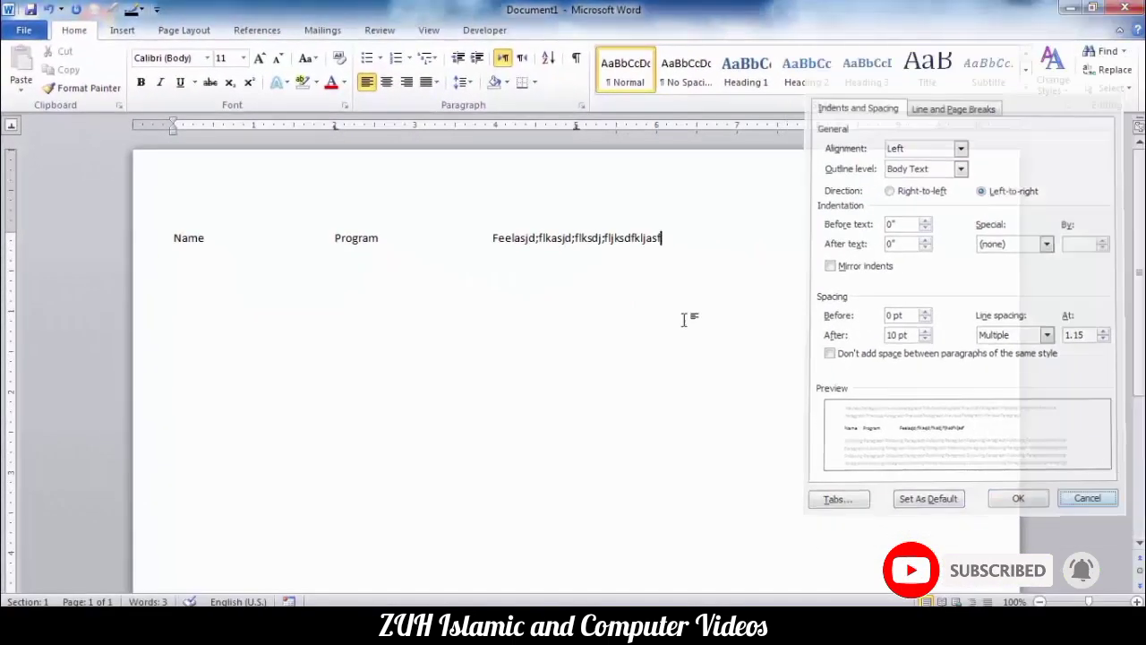
pyautogui.click(430, 28)
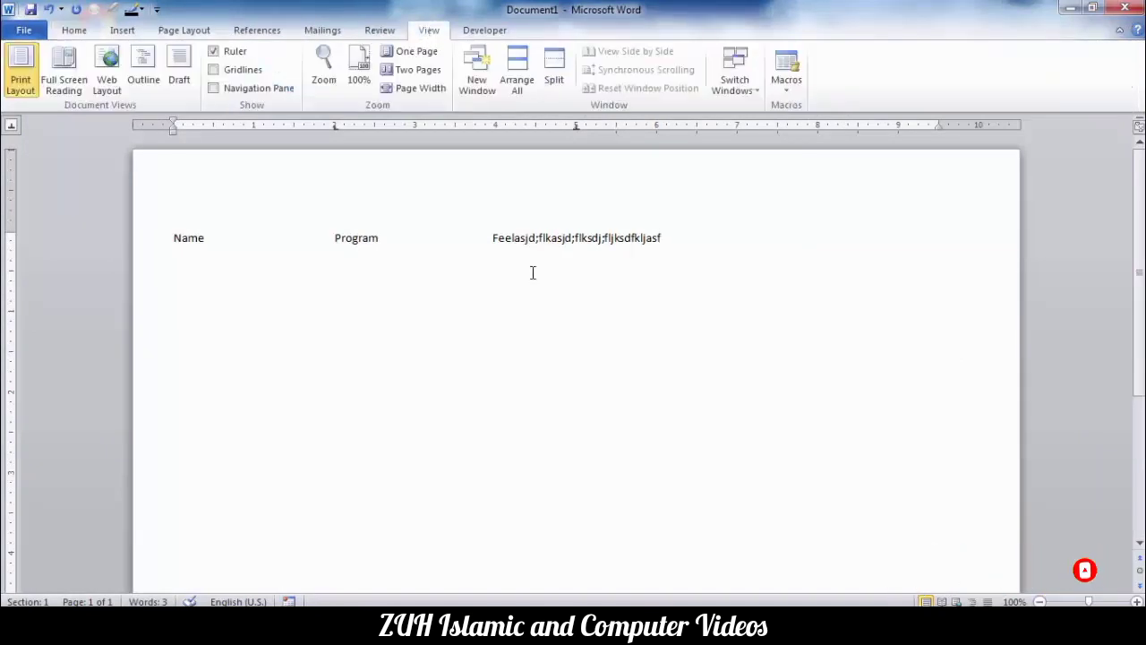